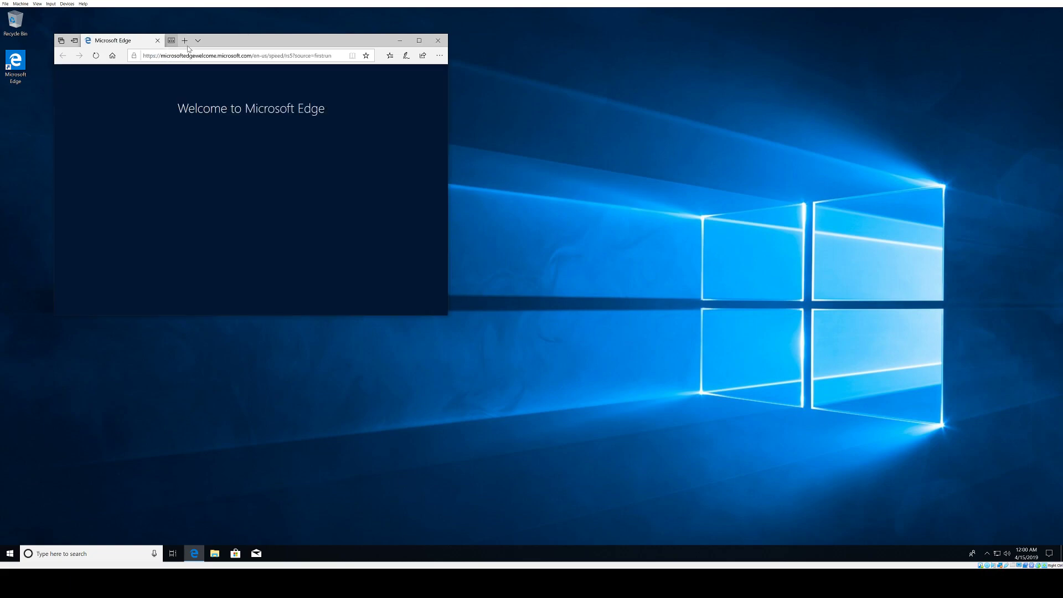
# Go to google.com in Edge and search for 'sysinternals suite'
pyautogui.click(194, 53)
pyautogui.write('goo')
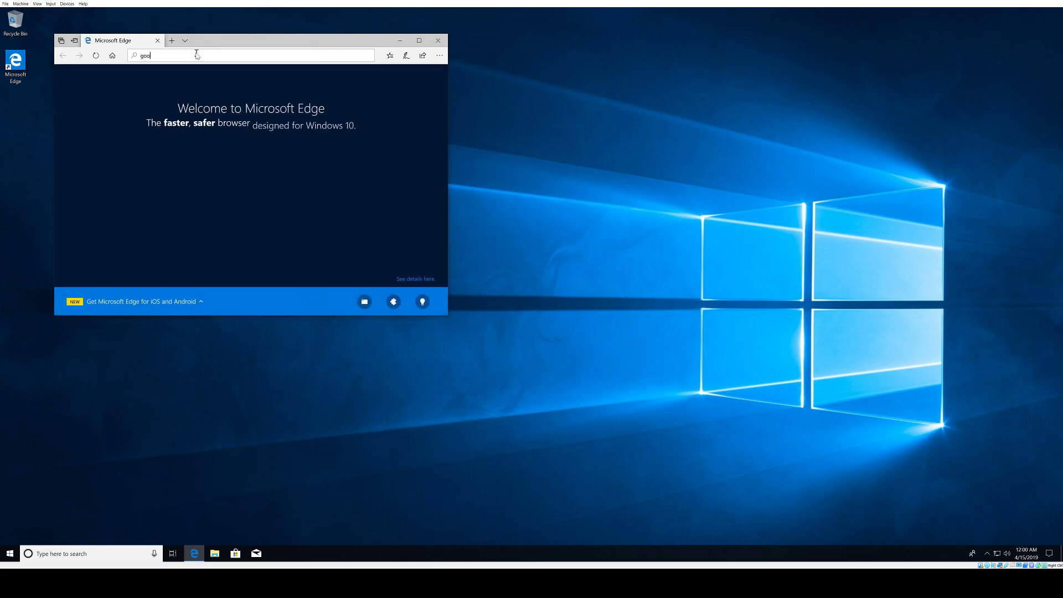
pyautogui.write('gle.com')
pyautogui.press('Return')
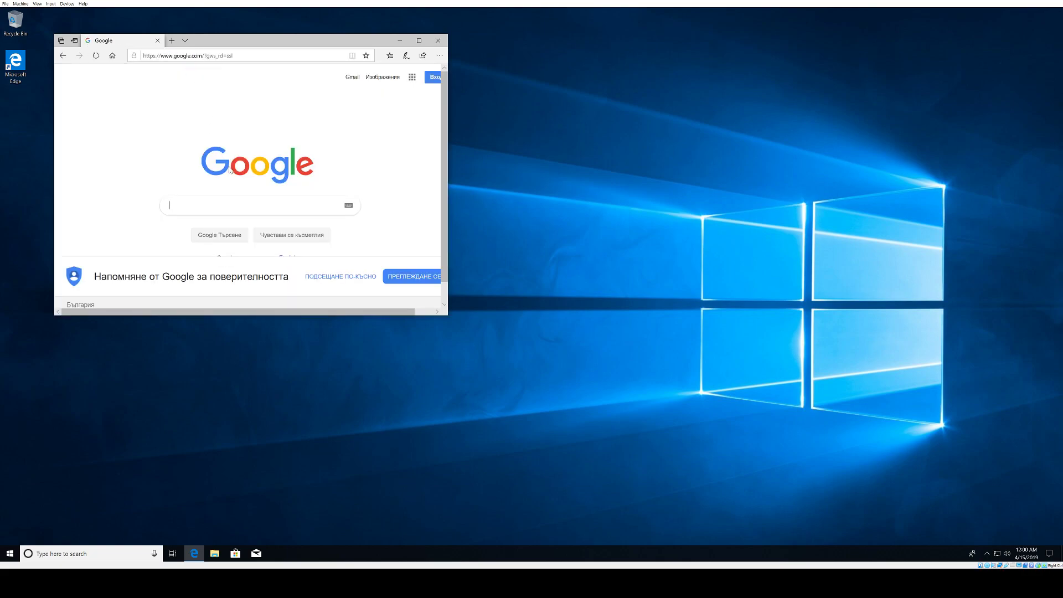
pyautogui.write('sysinternals su')
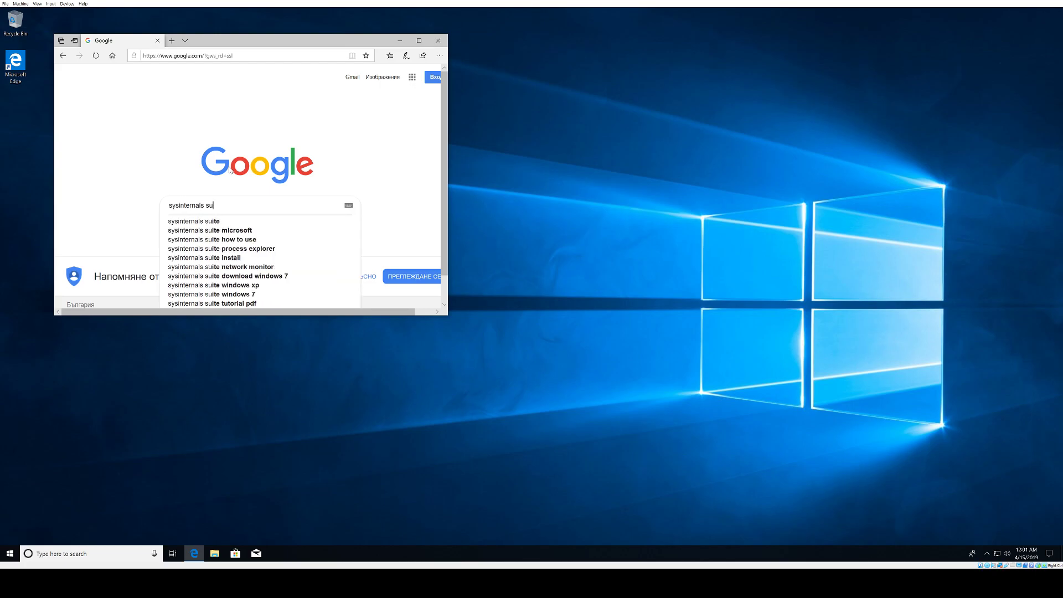
pyautogui.write('ite')
pyautogui.press('Return')
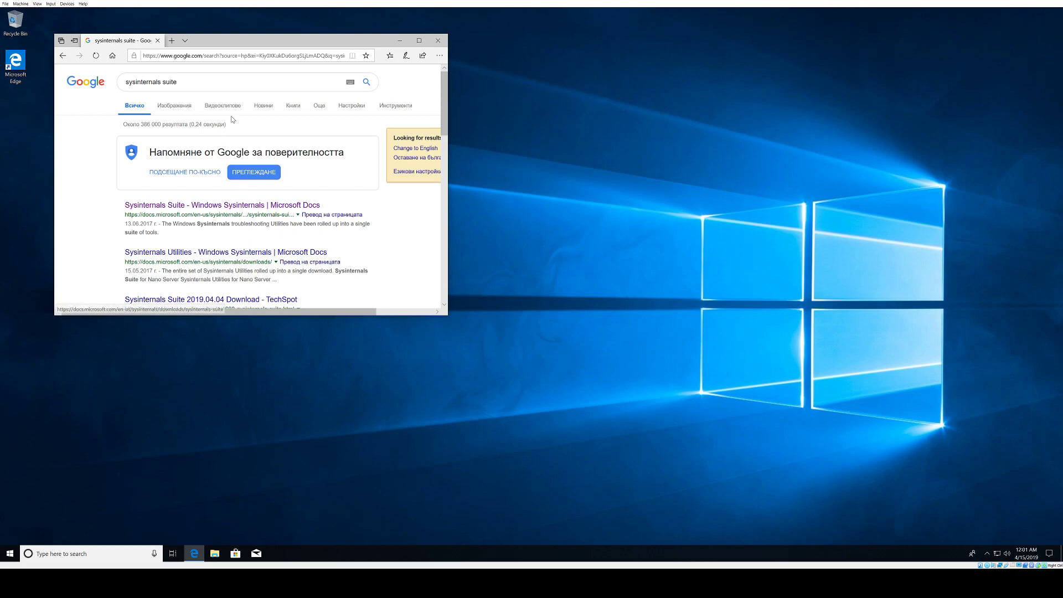
# Refine the Google search to 'sysinternals suite download'
pyautogui.click(244, 88)
pyautogui.write('downlo')
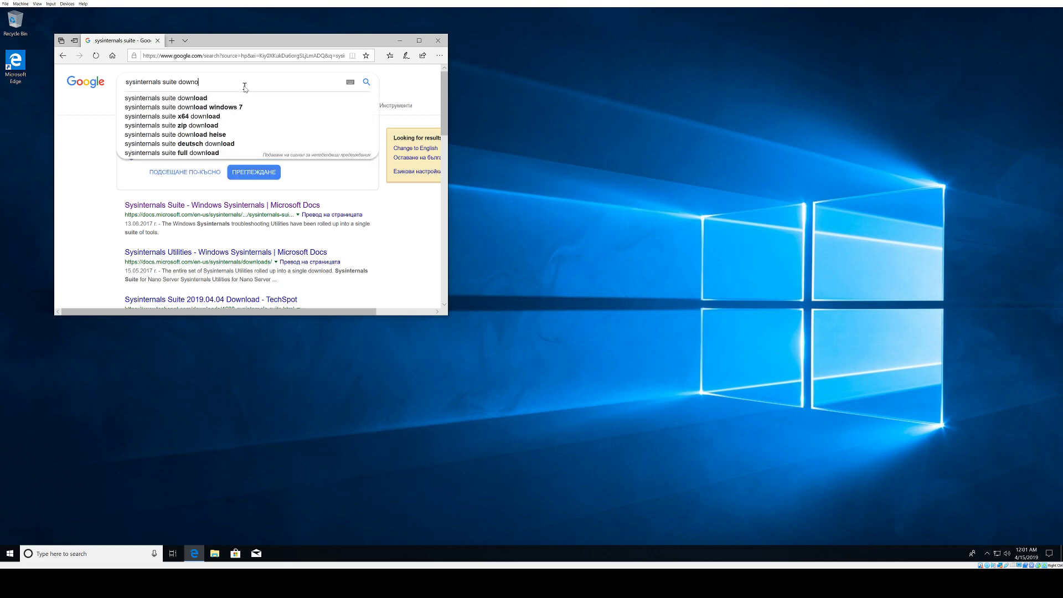
pyautogui.write('ad')
pyautogui.press('Return')
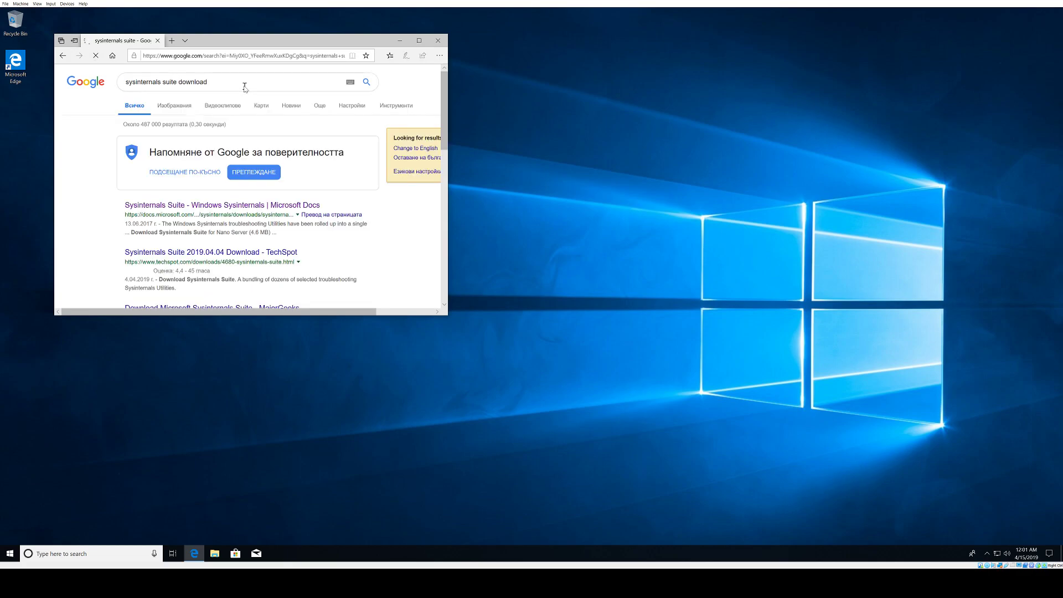
# Open the Microsoft Docs Sysinternals Suite page from the search results
pyautogui.click(208, 209)
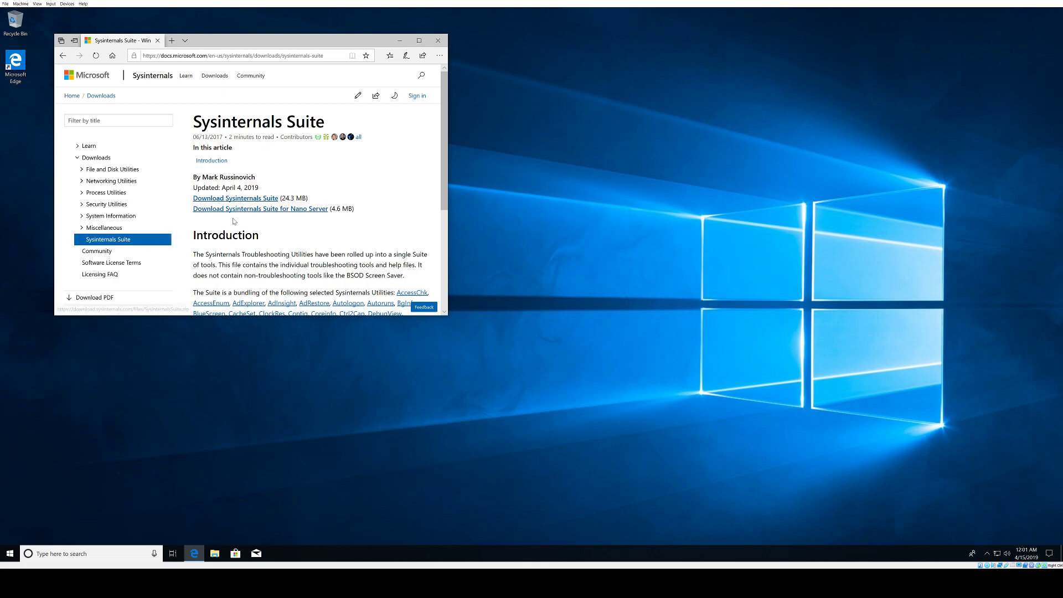
# Close Edge and browse in File Explorer to the Downloads folder via This PC
pyautogui.click(437, 40)
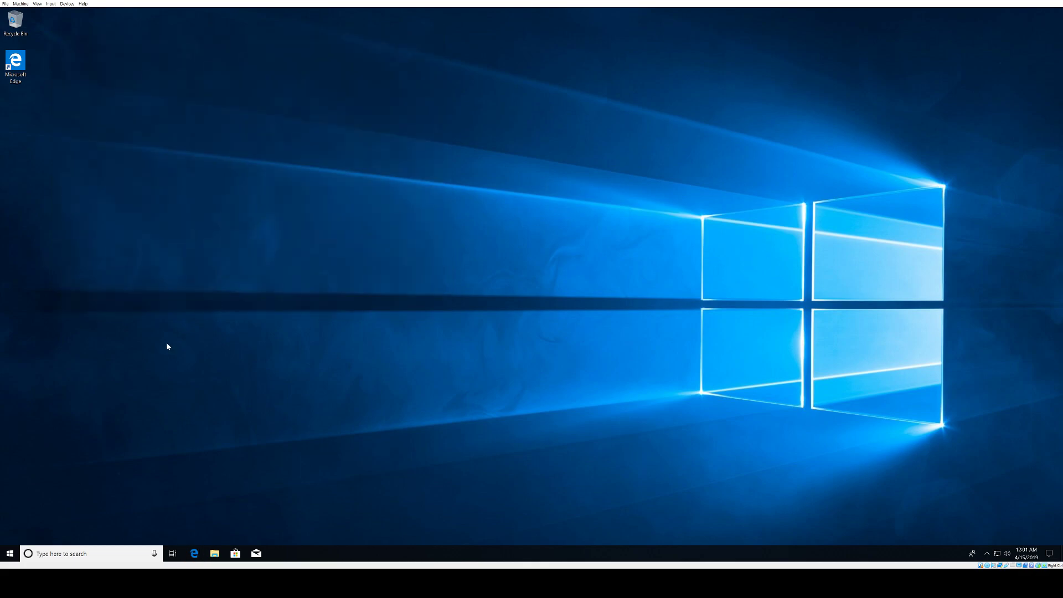
pyautogui.click(215, 553)
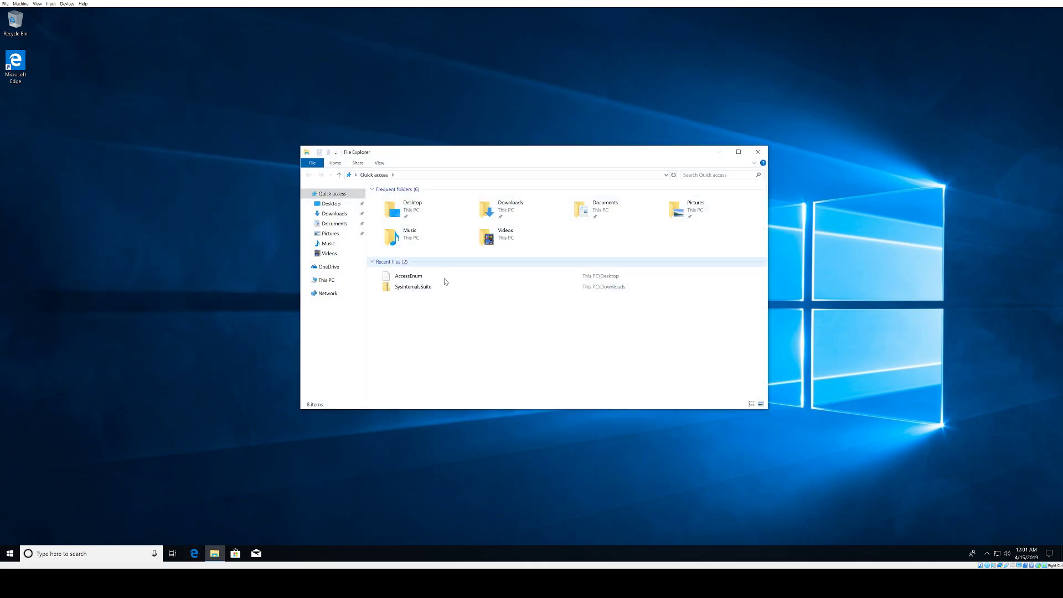
pyautogui.click(327, 280)
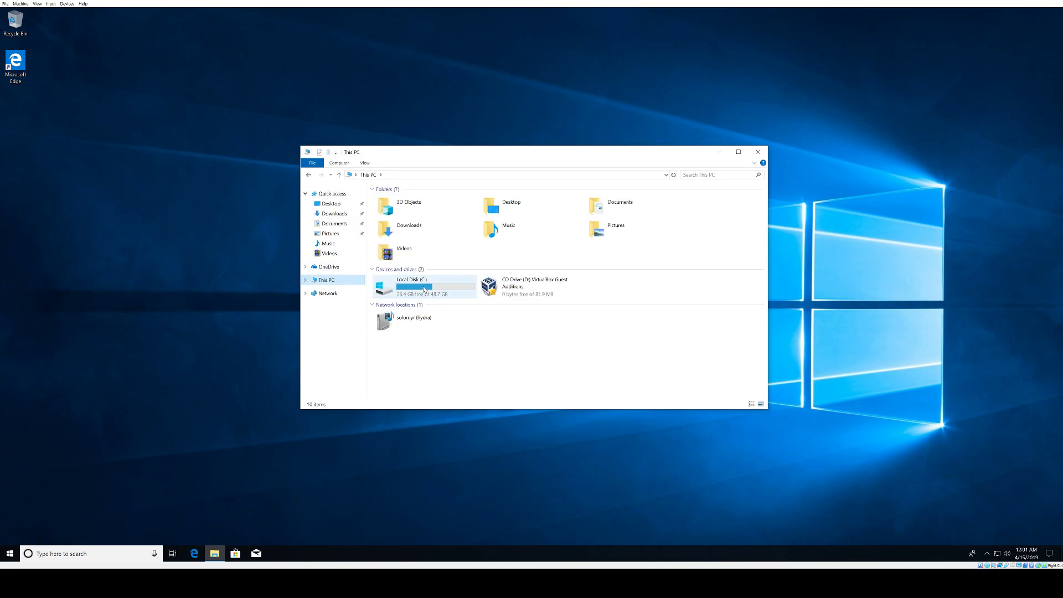
pyautogui.doubleClick(423, 289)
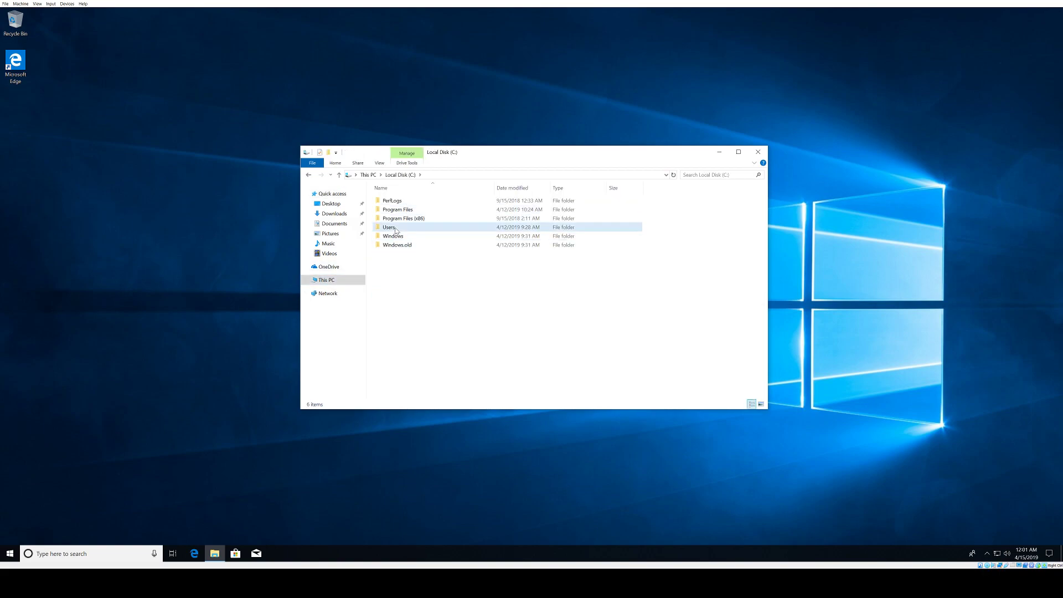
pyautogui.doubleClick(390, 227)
pyautogui.click(334, 214)
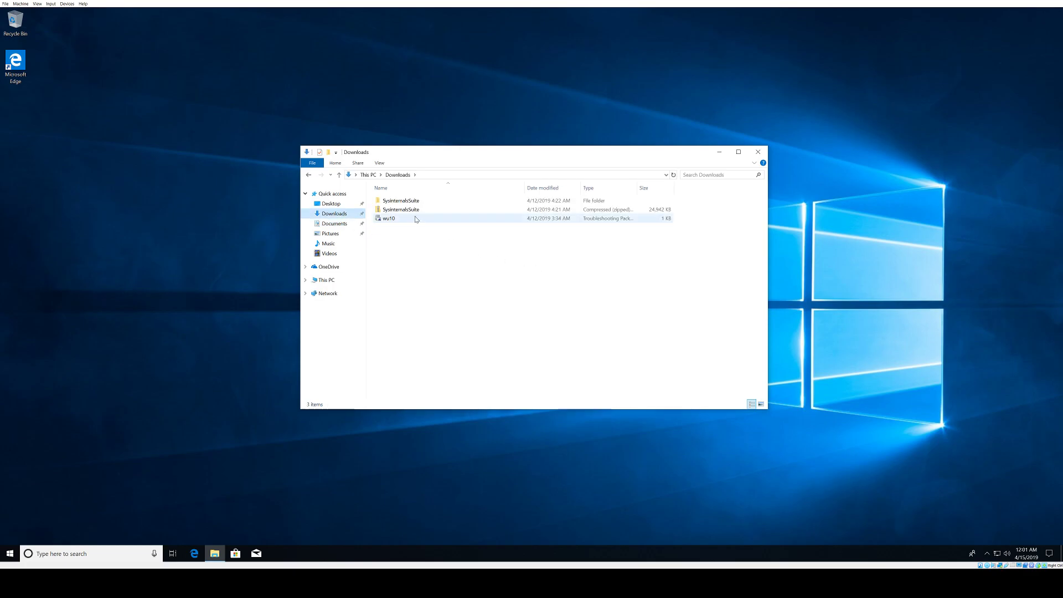
# Open the extracted SysinternalsSuite folder and reveal its full path in the address bar
pyautogui.click(410, 210)
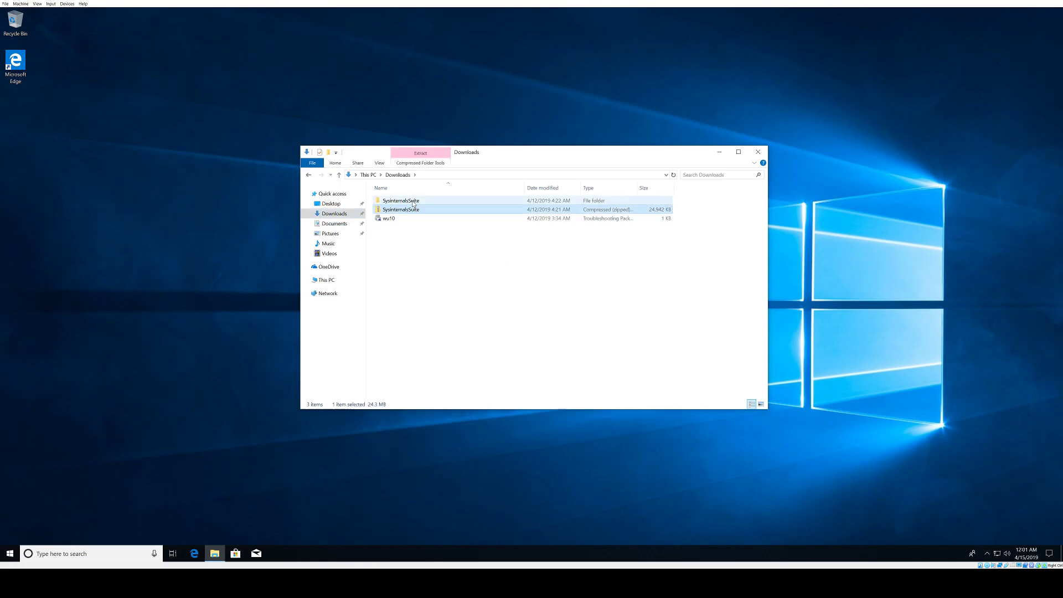
pyautogui.doubleClick(412, 201)
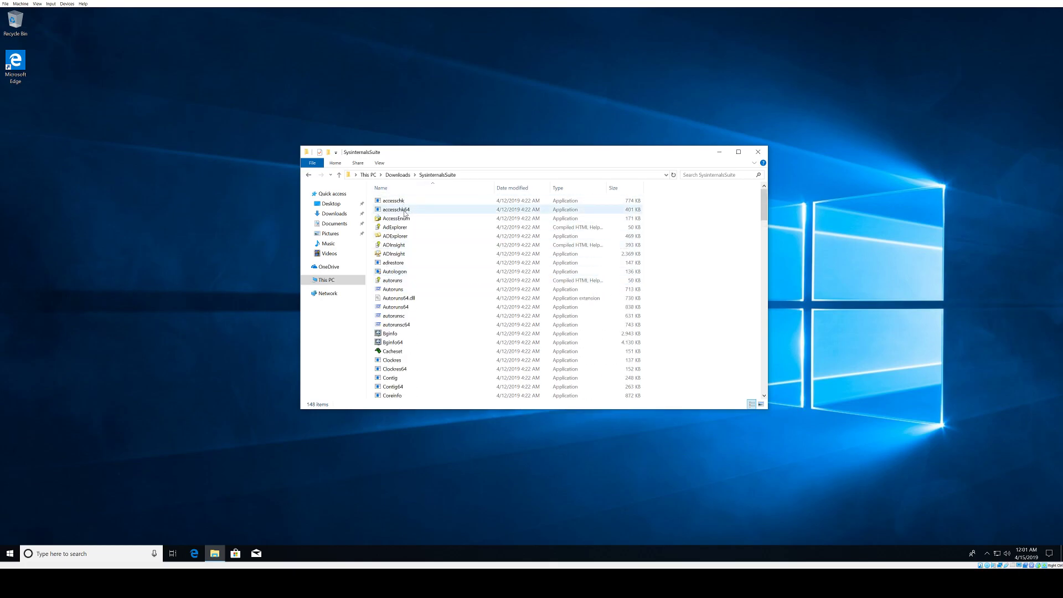
pyautogui.click(491, 178)
pyautogui.press('cmd+c')
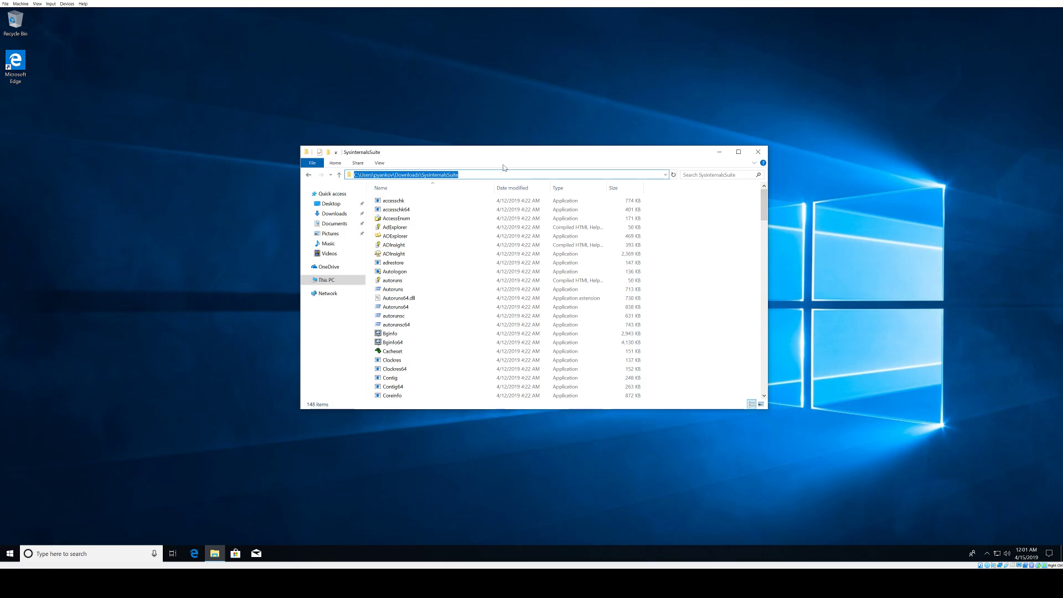
# Launch Command Prompt as administrator from a Start search for 'cmd'
pyautogui.click(10, 553)
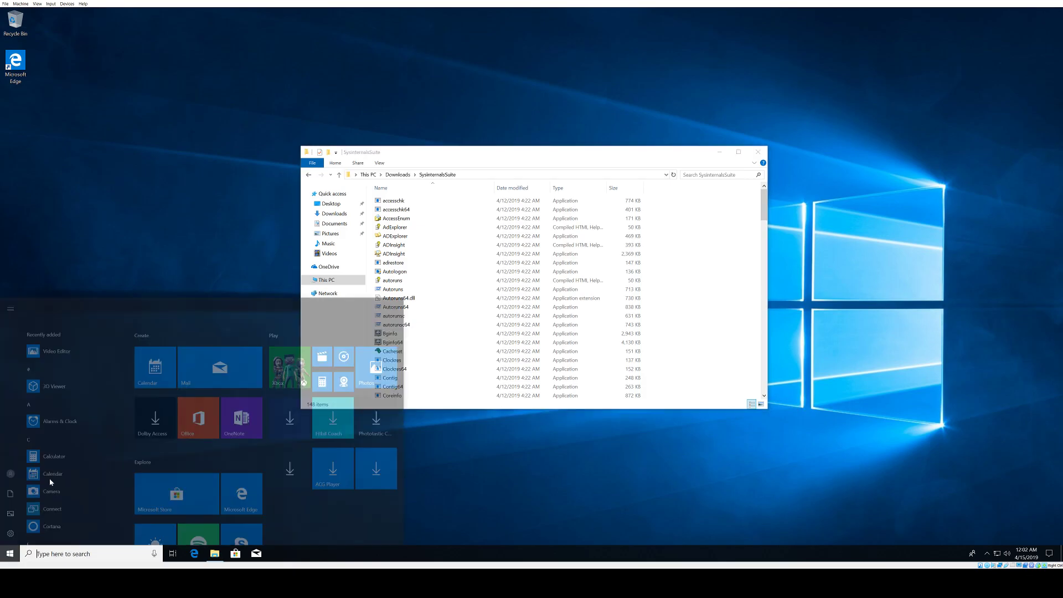
pyautogui.write('cmd')
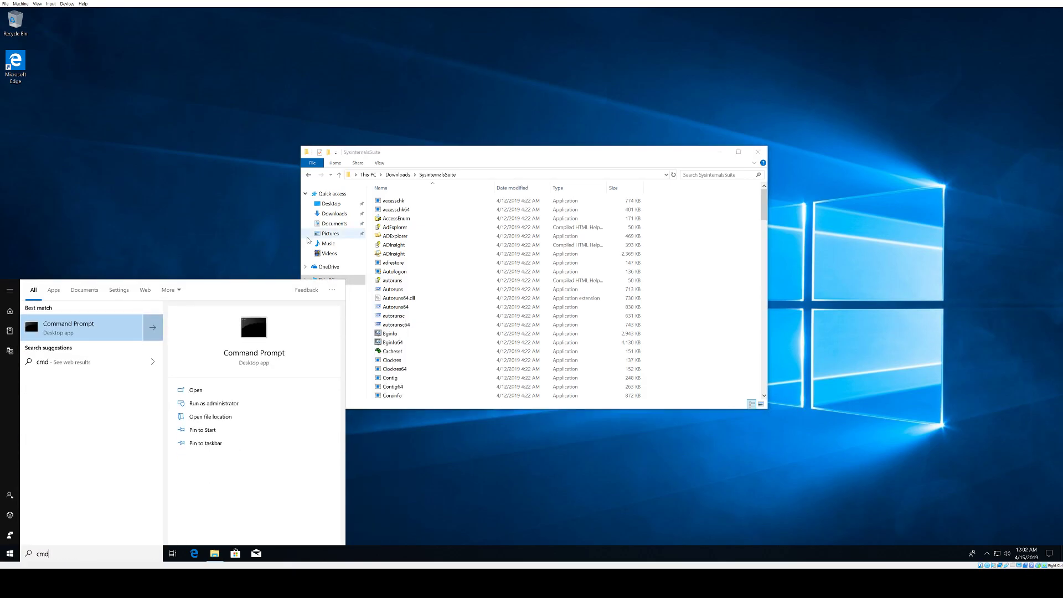
pyautogui.rightClick(84, 326)
pyautogui.click(133, 333)
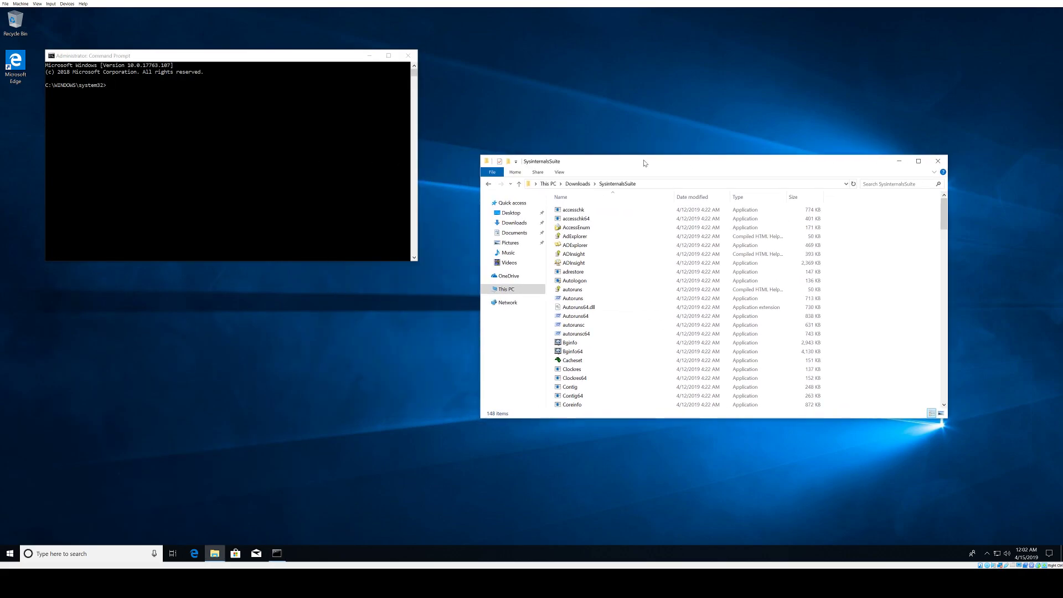
# Change directory into the SysinternalsSuite folder using its pasted Explorer path
pyautogui.click(360, 187)
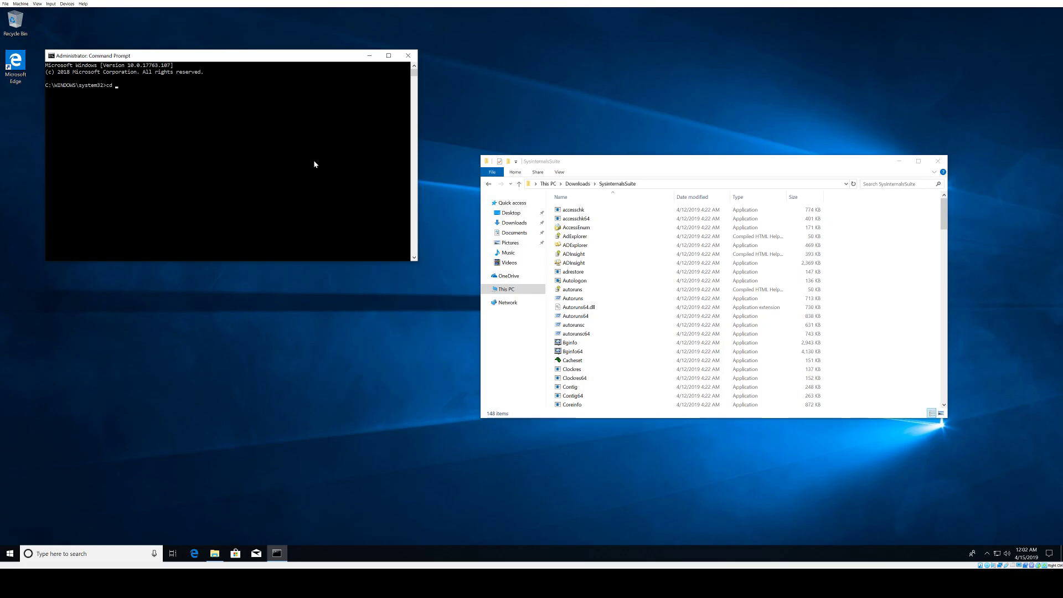
pyautogui.write('cd')
pyautogui.rightClick(298, 145)
pyautogui.click(669, 184)
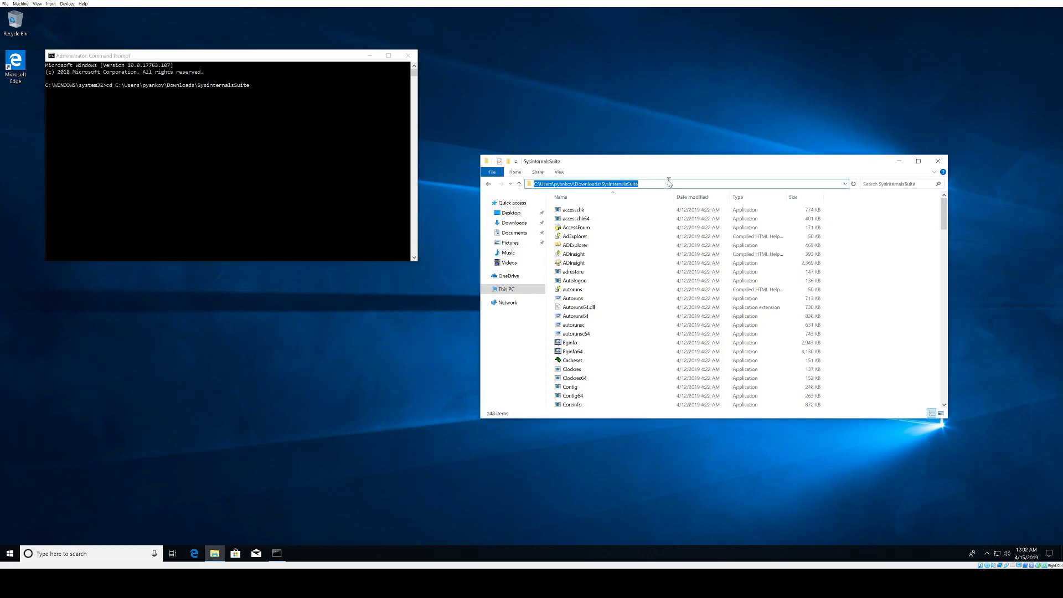
pyautogui.click(313, 167)
pyautogui.press('Return')
pyautogui.write('dir')
pyautogui.press('Return')
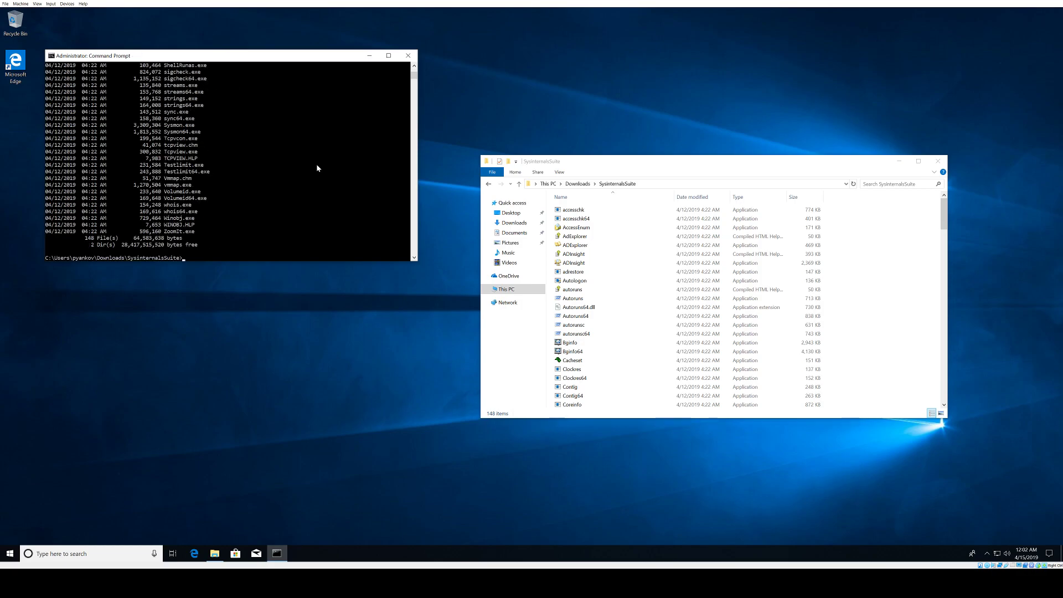
pyautogui.scroll(8, 316, 165)
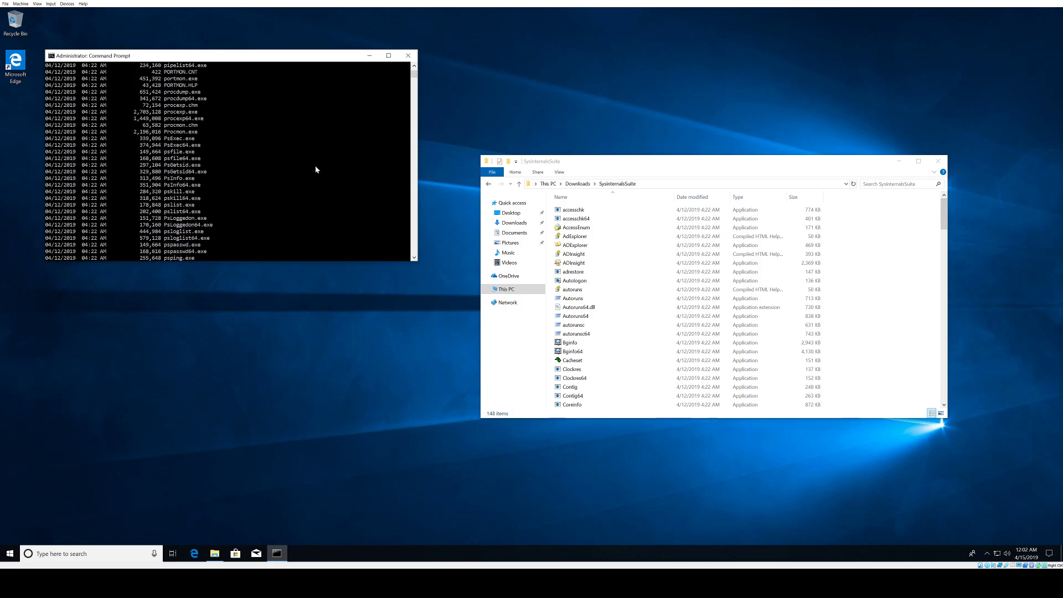
pyautogui.scroll(-8, 315, 178)
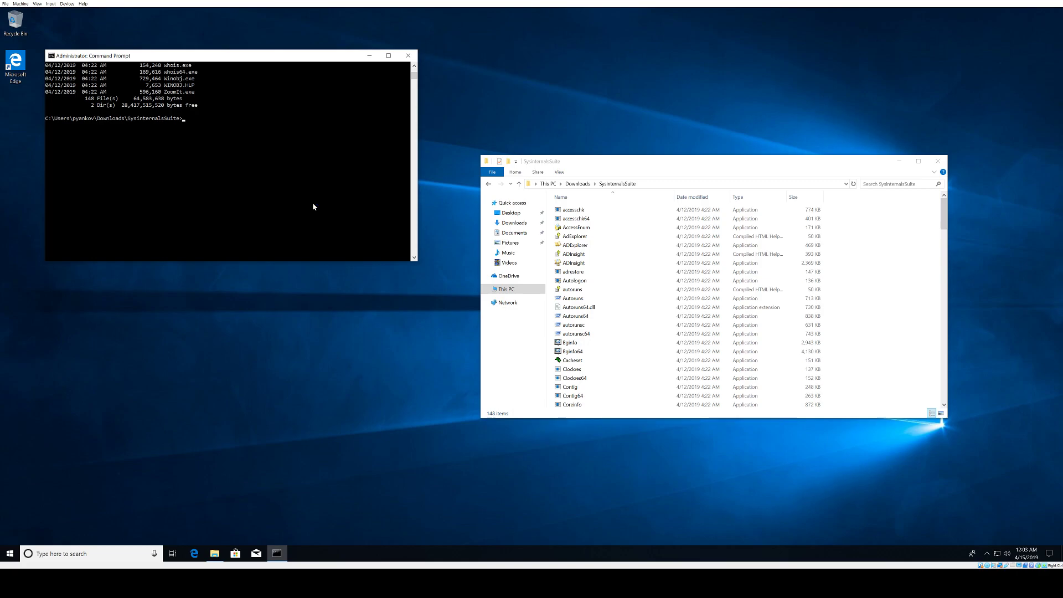
# Run accesschk.exe without arguments and scroll through its usage help
pyautogui.click(315, 204)
pyautogui.write('ac')
pyautogui.press('Tab')
pyautogui.press('Return')
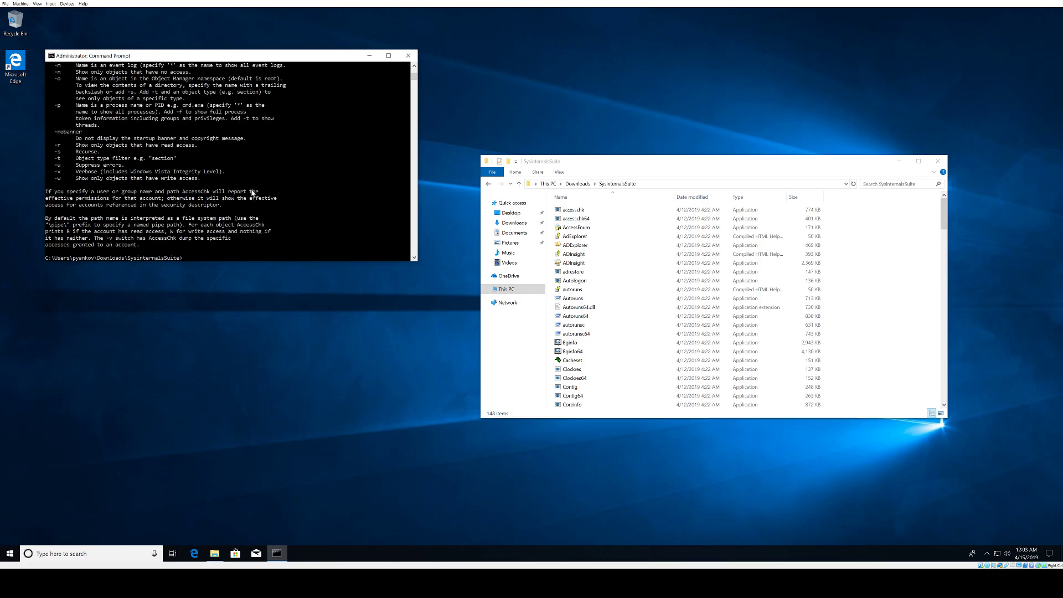
pyautogui.scroll(7, 254, 193)
pyautogui.scroll(5, 253, 193)
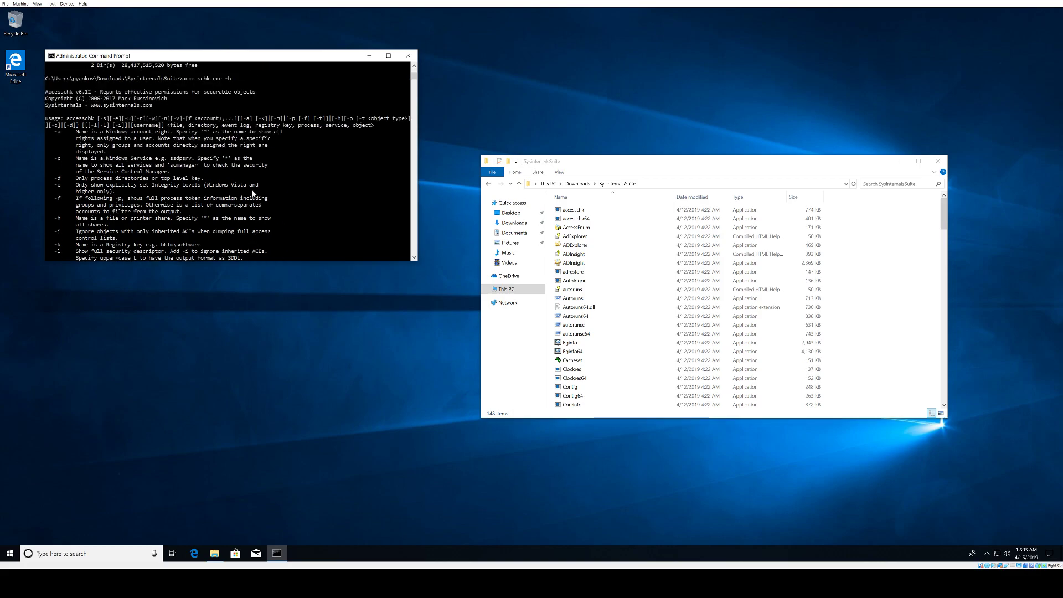
pyautogui.scroll(-3, 252, 192)
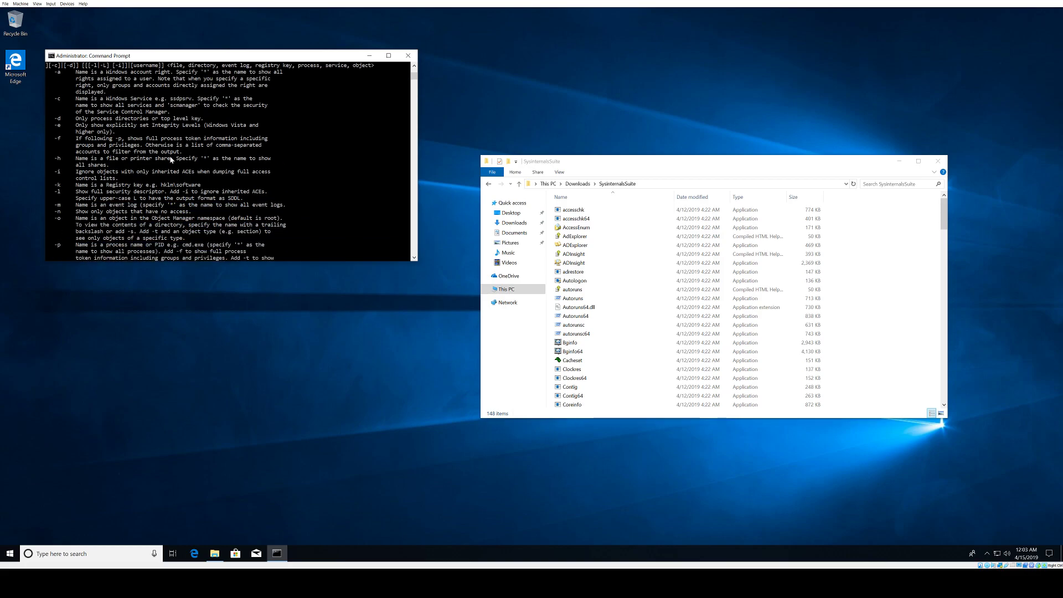
pyautogui.scroll(-10, 255, 171)
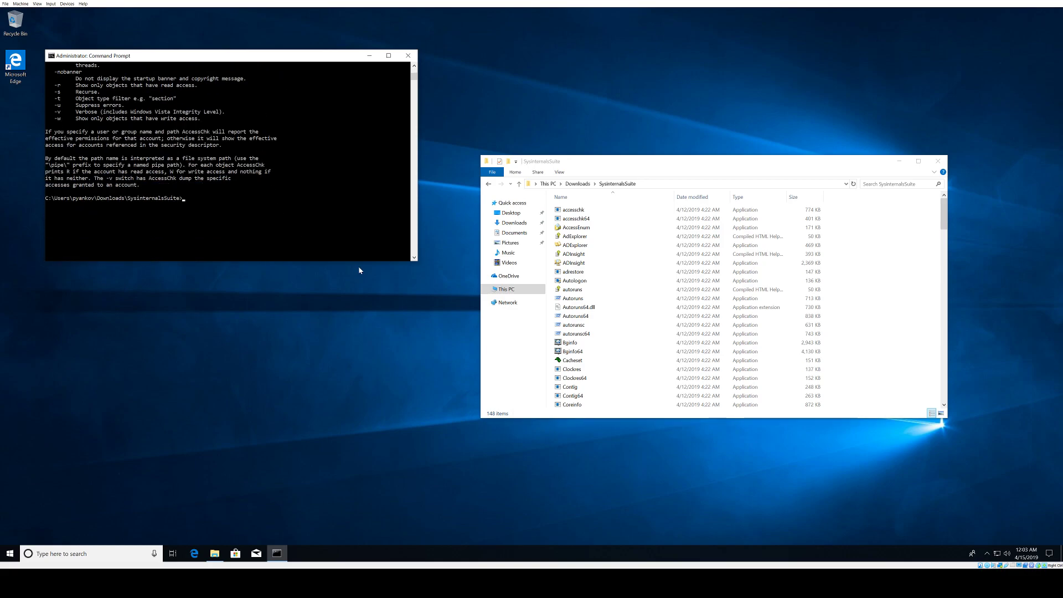
# Start typing the command accesschk.exe "power users
pyautogui.write('ac')
pyautogui.press('Tab')
pyautogui.write('"power users')
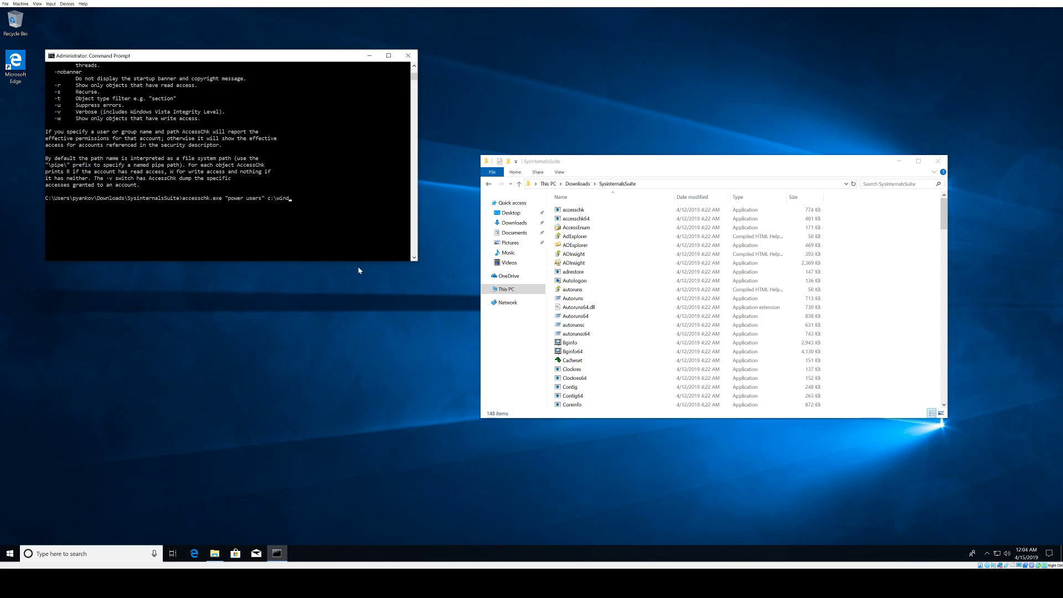
# Run accesschk.exe "power users" c:\windows\system32 to list Power Users file access
pyautogui.write('" c:\\windows\\system32')
pyautogui.press('Return')
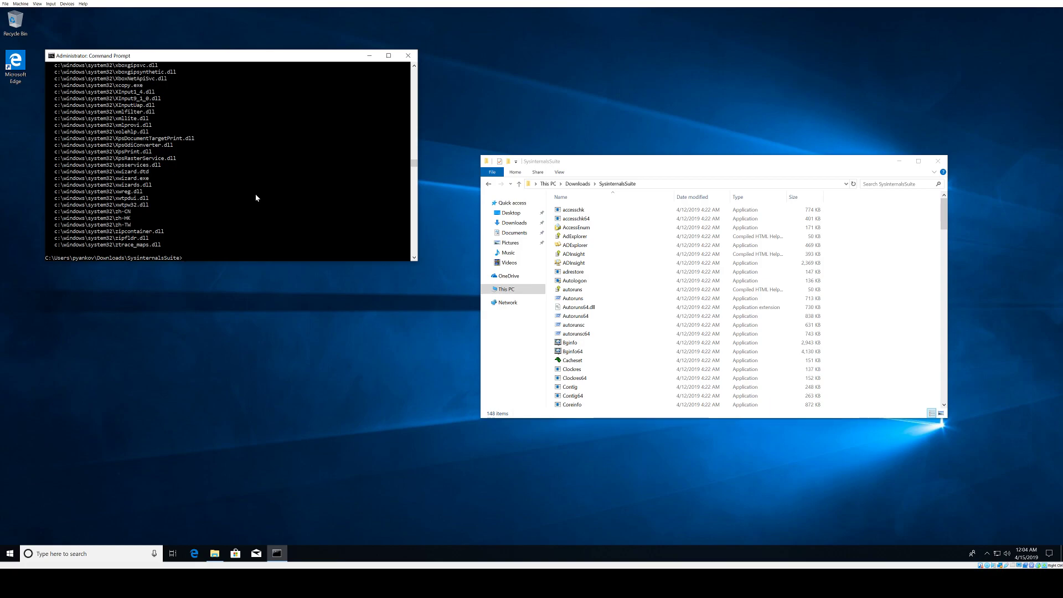
# Begin typing the command accesschk.exe Administrators -cw, leaving the target unentered
pyautogui.write('acc')
pyautogui.press('Tab')
pyautogui.write('Administrators -cw *')
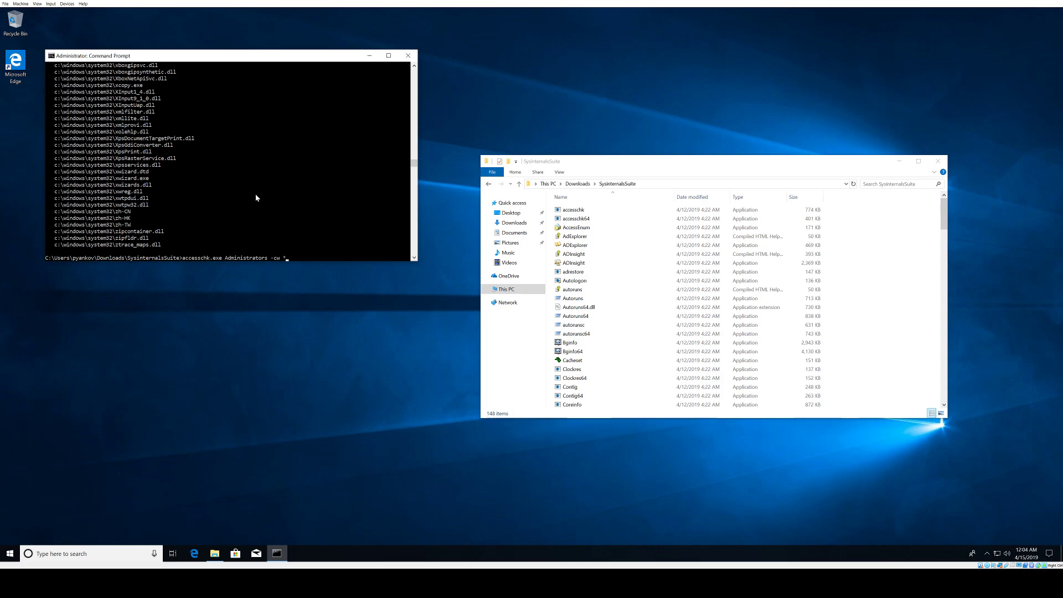
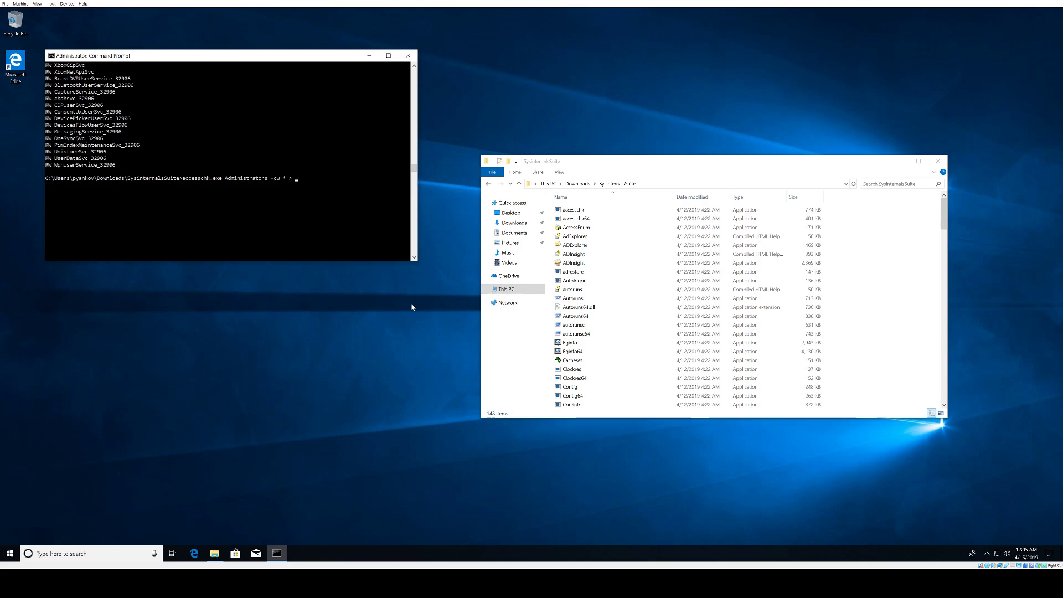
# Type the redirect path C:\Users\<user>\Desktop\Service… for the accesschk output file
pyautogui.write('c:\\IU')
pyautogui.press('Tab')
pyautogui.write('pyankov\\Desktop\\Services.txt')
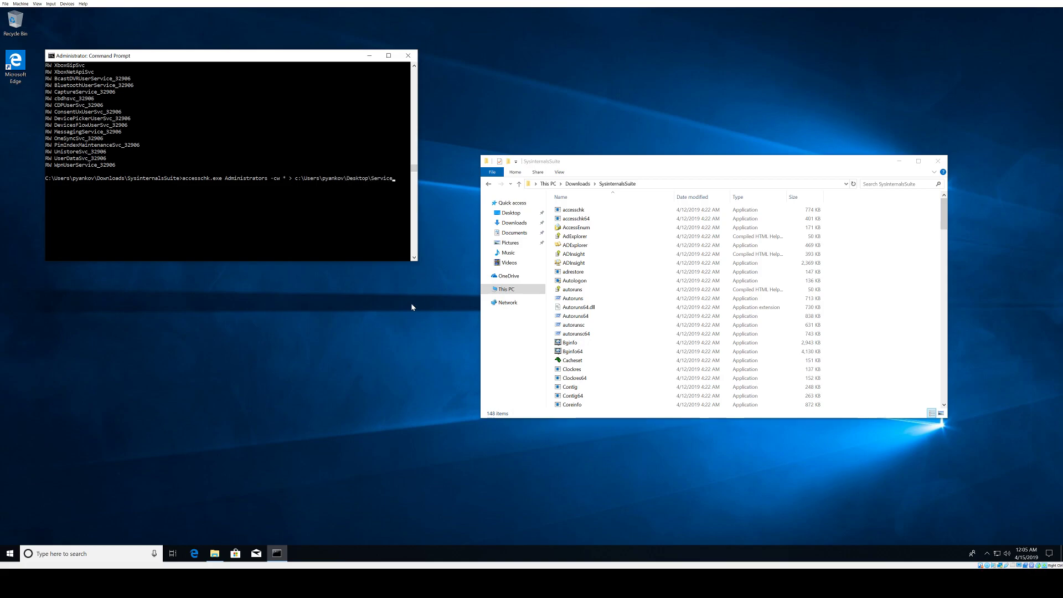
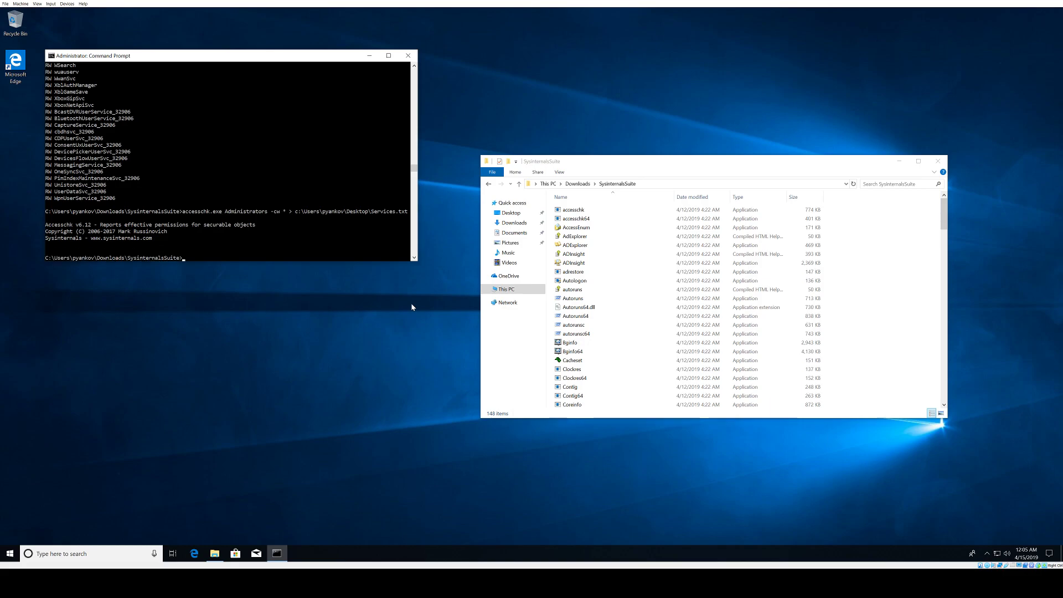
# Open Services.txt from the Desktop in Notepad via the Edit context-menu option
pyautogui.click(16, 103)
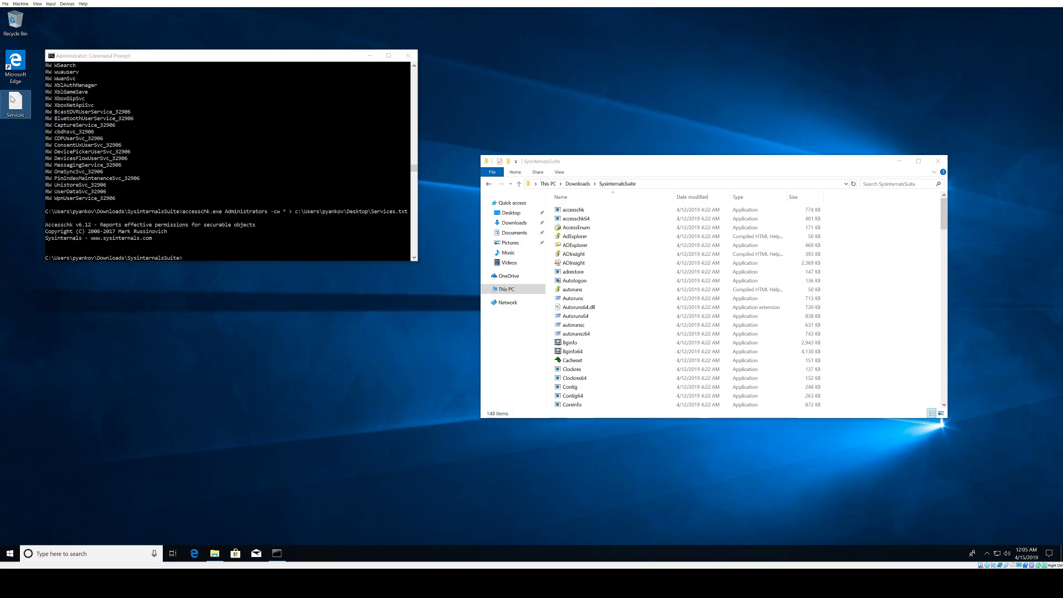
pyautogui.rightClick(13, 97)
pyautogui.click(47, 120)
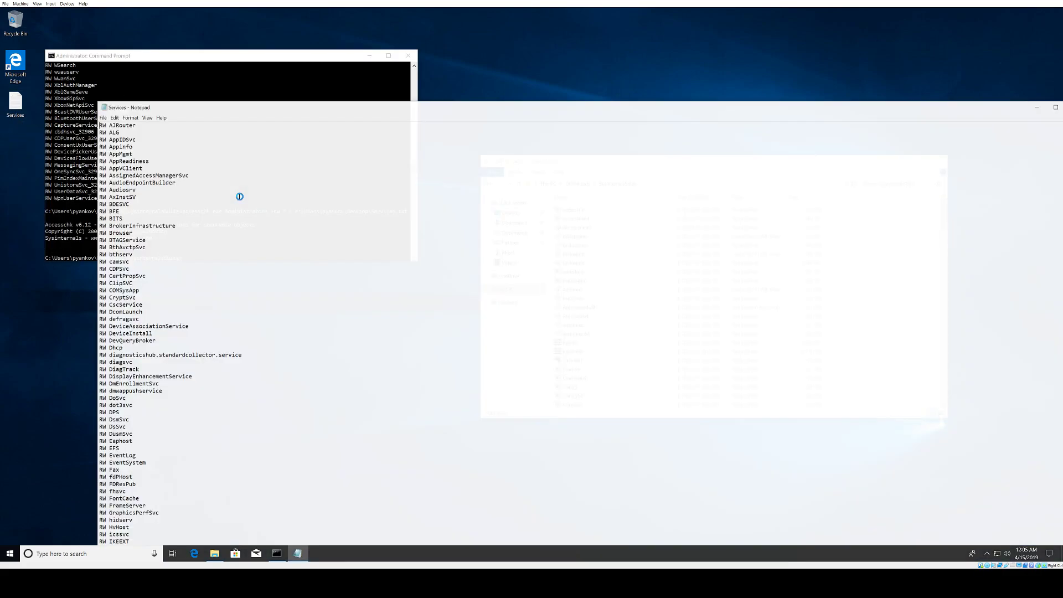
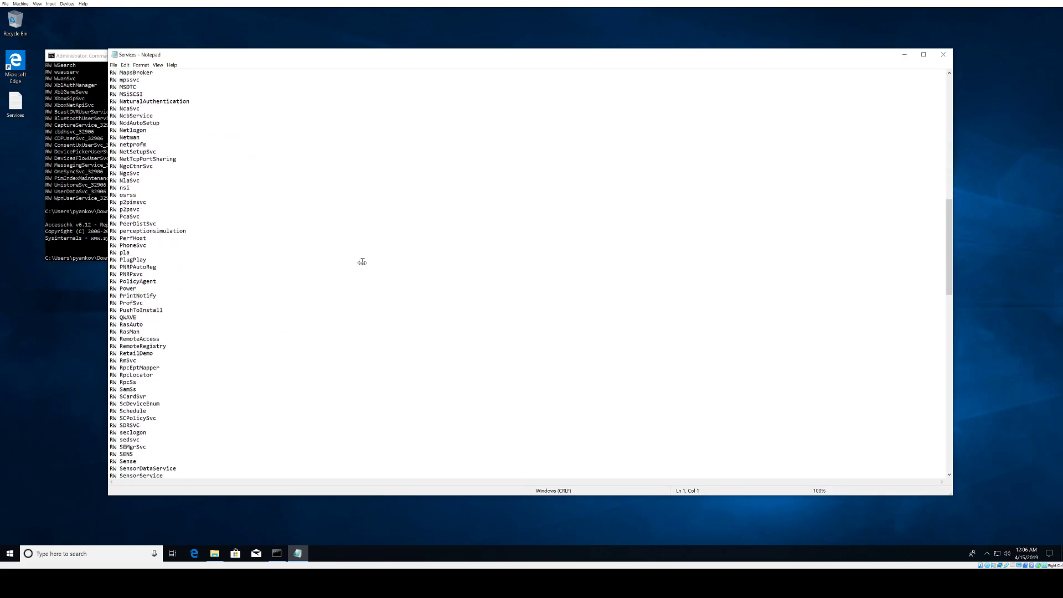
pyautogui.scroll(-13, 371, 269)
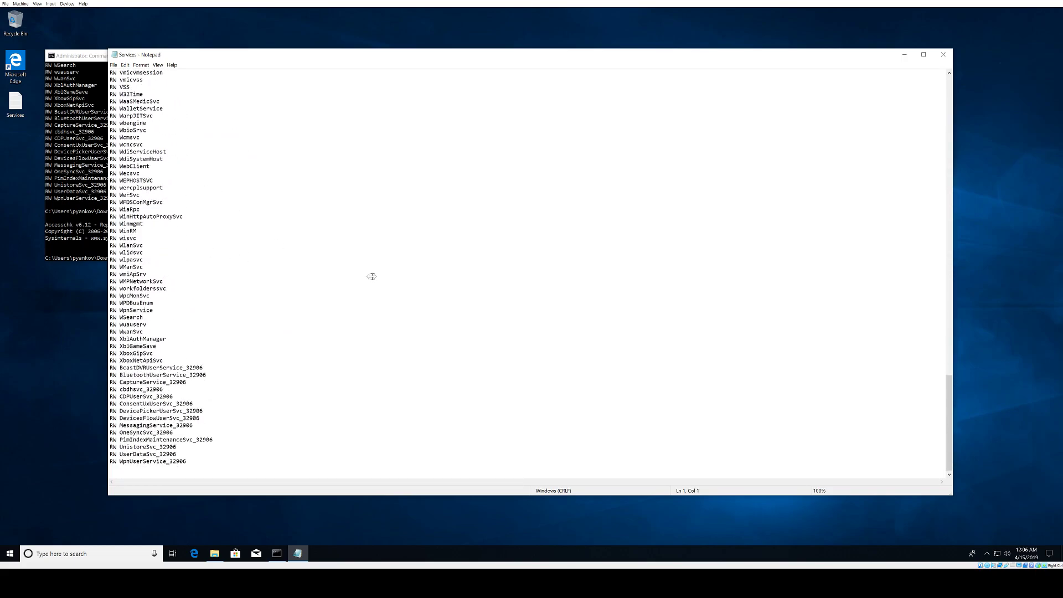
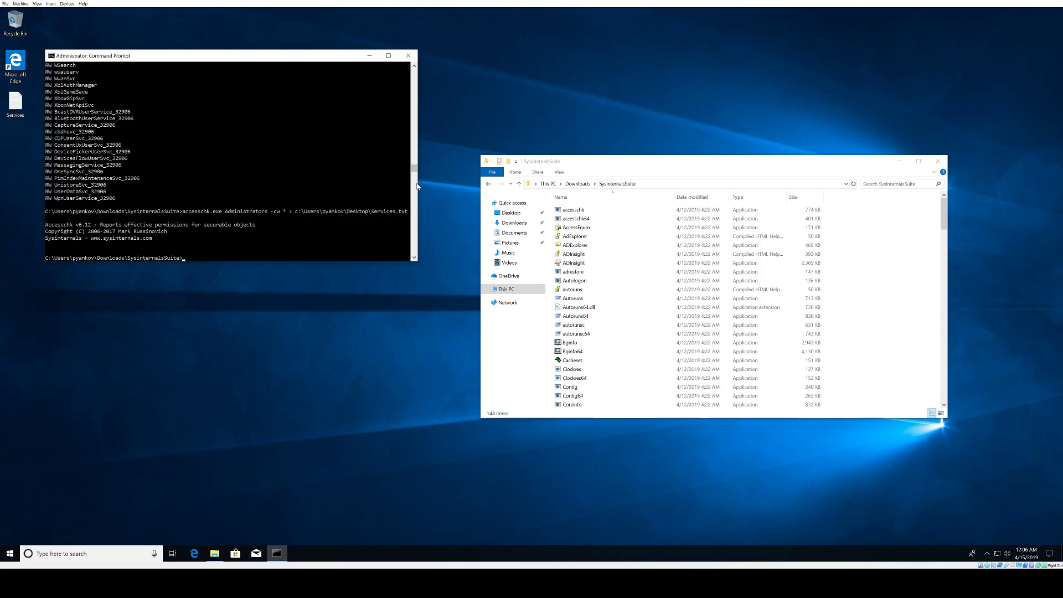
# Start a new accesschk.exe command at the console prompt, autocompleting it from 'acc'
pyautogui.click(354, 171)
pyautogui.write('acc')
pyautogui.press('Tab')
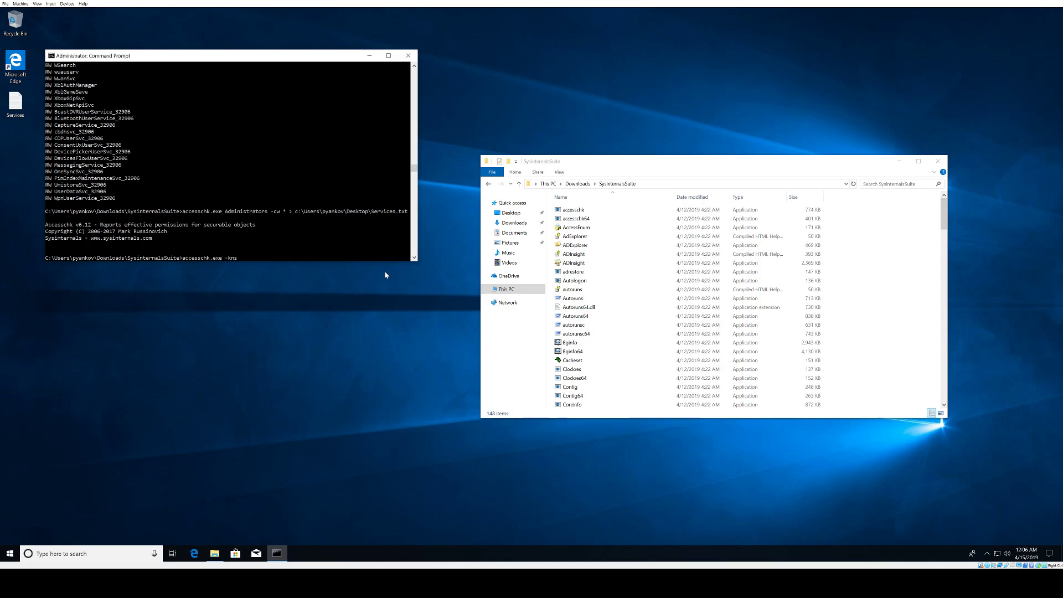
# Add the -kns switches and the user account name after accesschk.exe, without running it
pyautogui.write('ns pyankov hklm\\software')
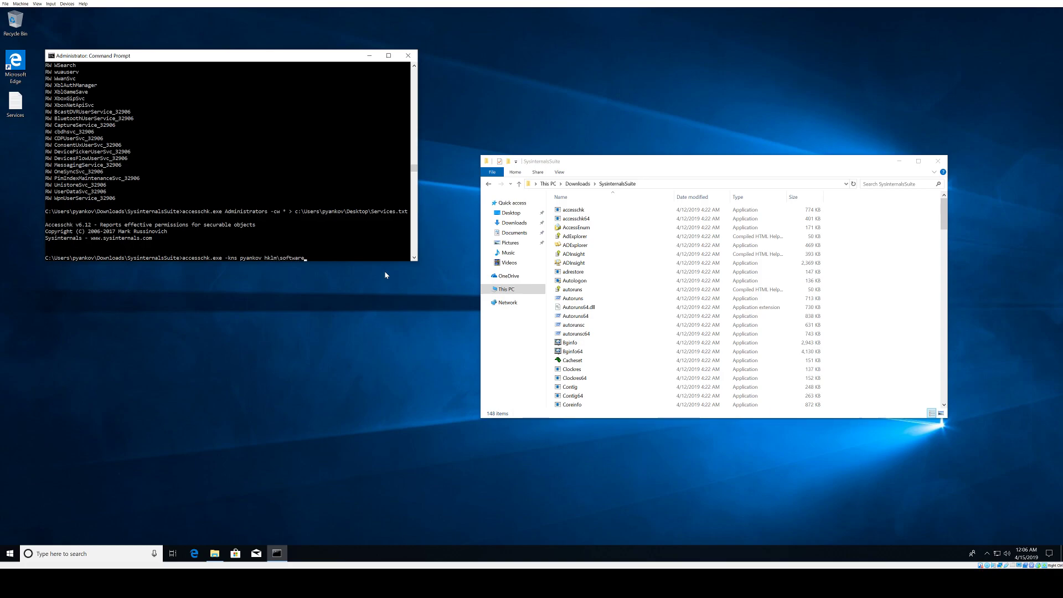
# Execute accesschk.exe -kns for the user account against hklm\software to list effective key permissions
pyautogui.press('Return')
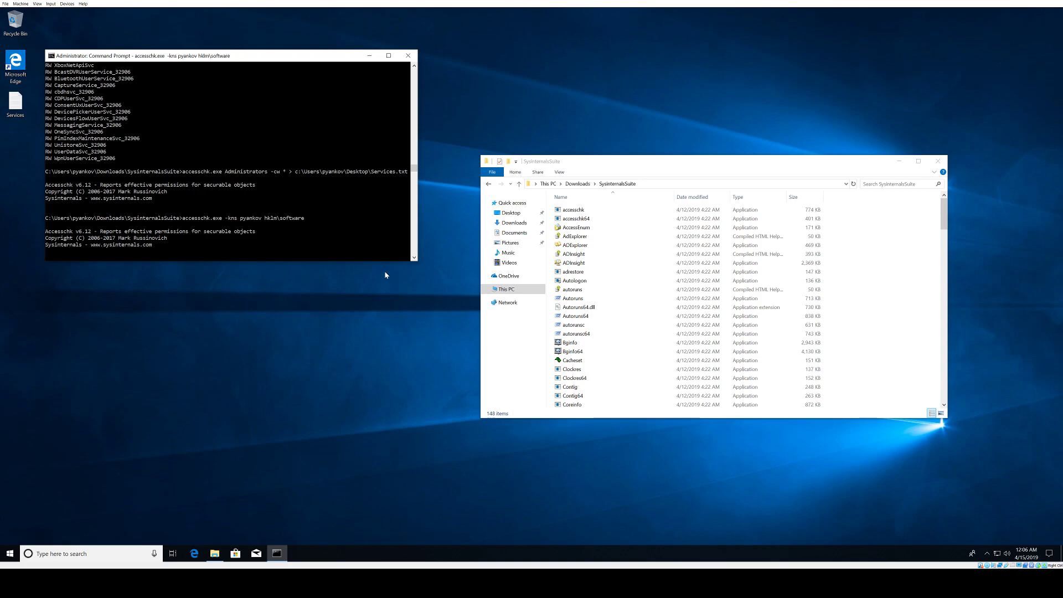
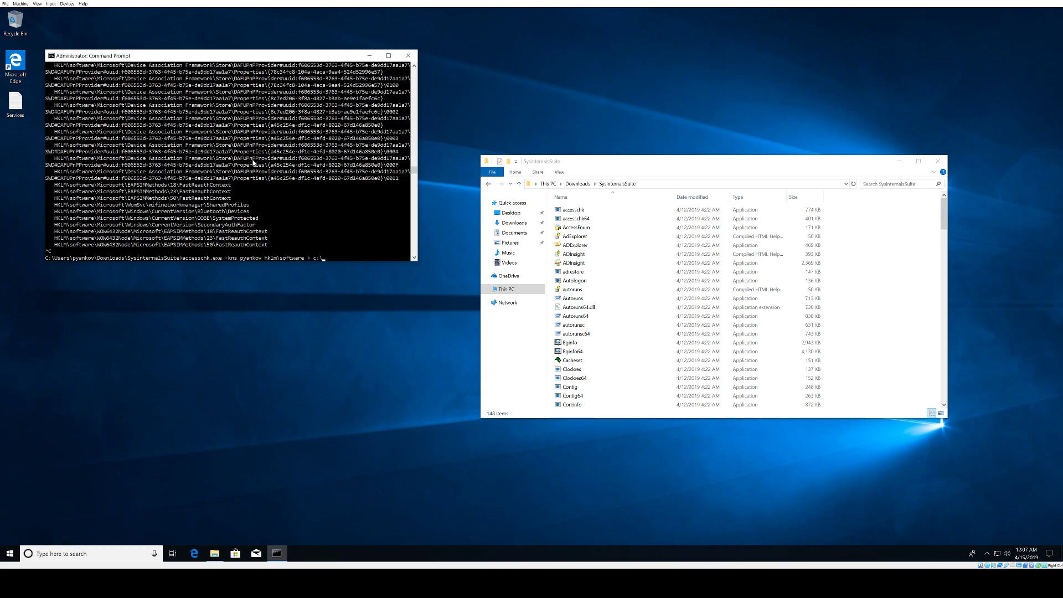
# Save the accesschk -kns report of hklm\software to Regs.txt in the user's Desktop folder
pyautogui.press('Tab')
pyautogui.write('p')
pyautogui.write('yankov')
pyautogui.write('\\Desktop\\Regs.txt')
pyautogui.press('Return')
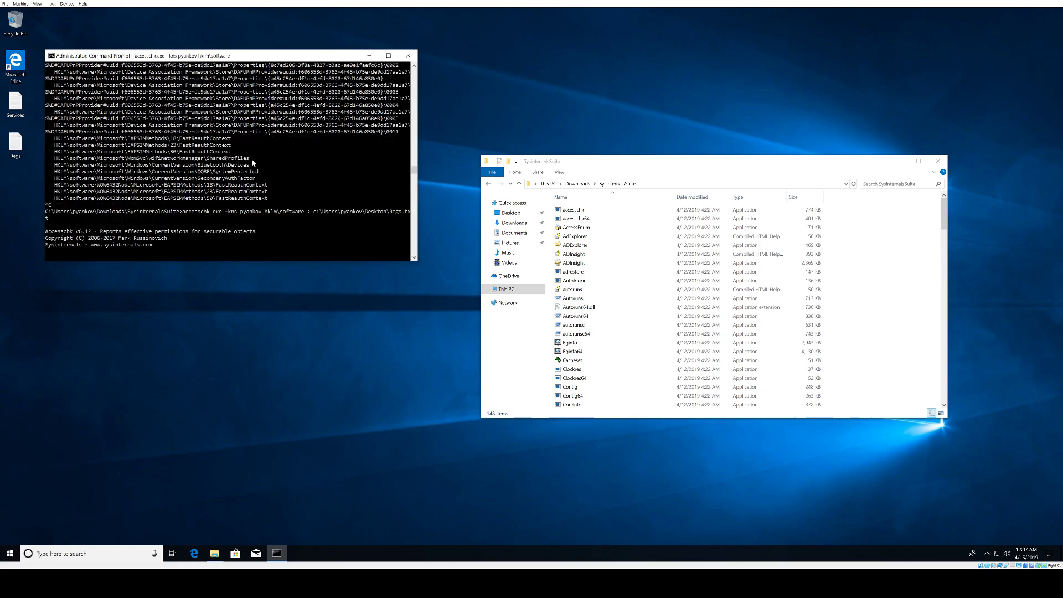
pyautogui.moveTo(149, 57); pyautogui.dragTo(187, 59)
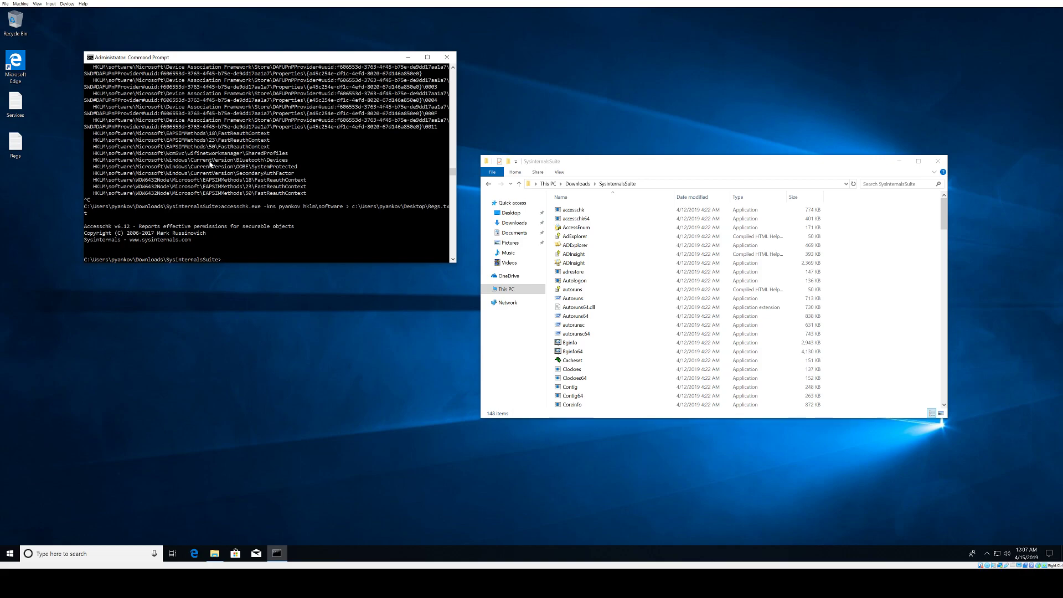
pyautogui.click(16, 150)
pyautogui.rightClick(20, 154)
pyautogui.click(37, 170)
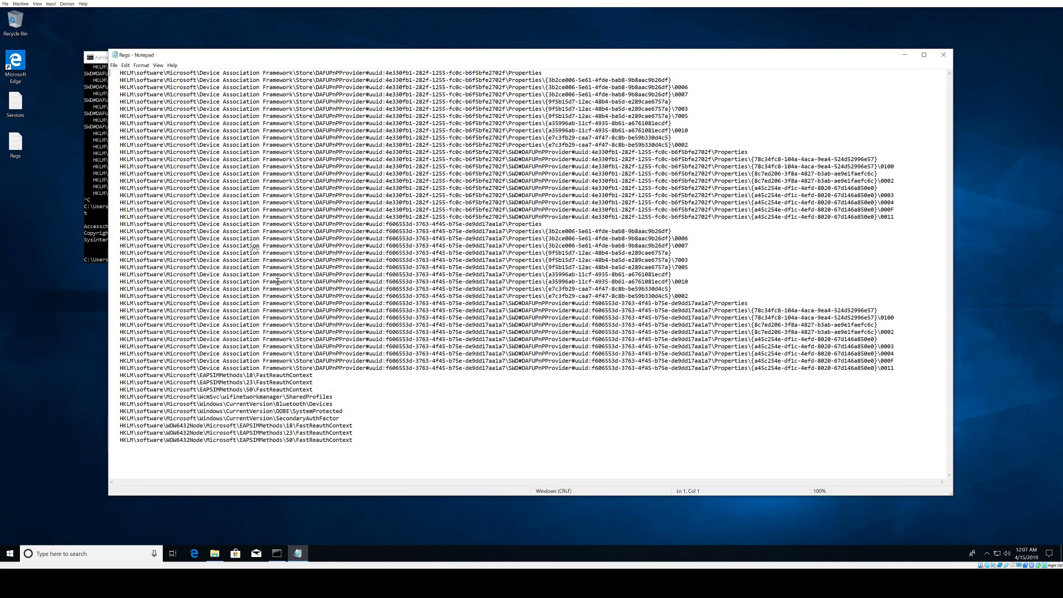
pyautogui.moveTo(160, 104); pyautogui.dragTo(363, 346)
pyautogui.click(363, 346)
pyautogui.click(944, 55)
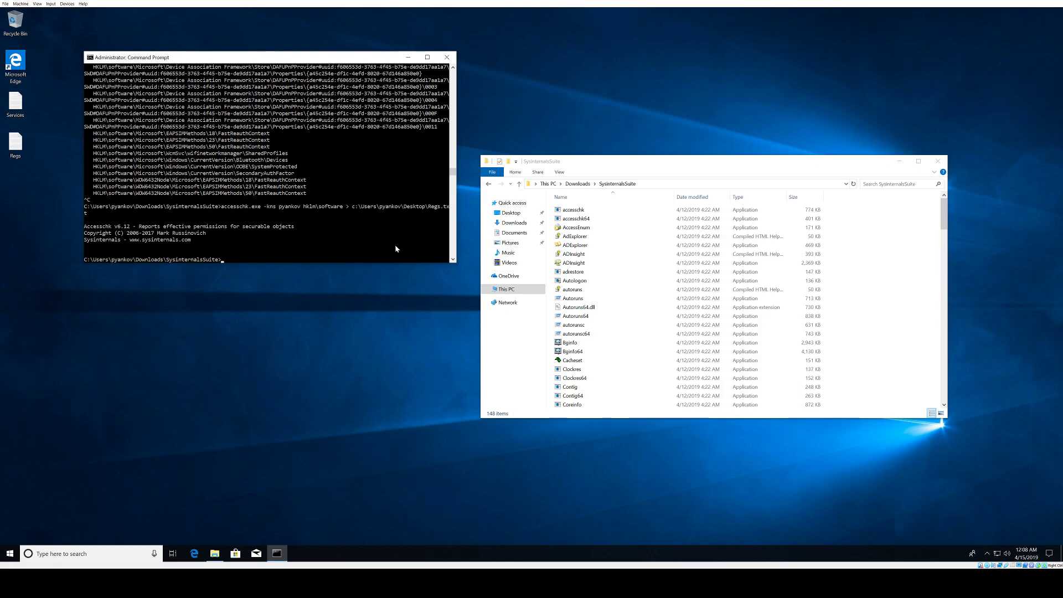
# Run accesschk -e -s on the user's profile folder under c:\Users
pyautogui.click(394, 246)
pyautogui.write('acc')
pyautogui.press('Tab')
pyautogui.write('-e -s c:\\Users\\pyankov')
pyautogui.press('Return')
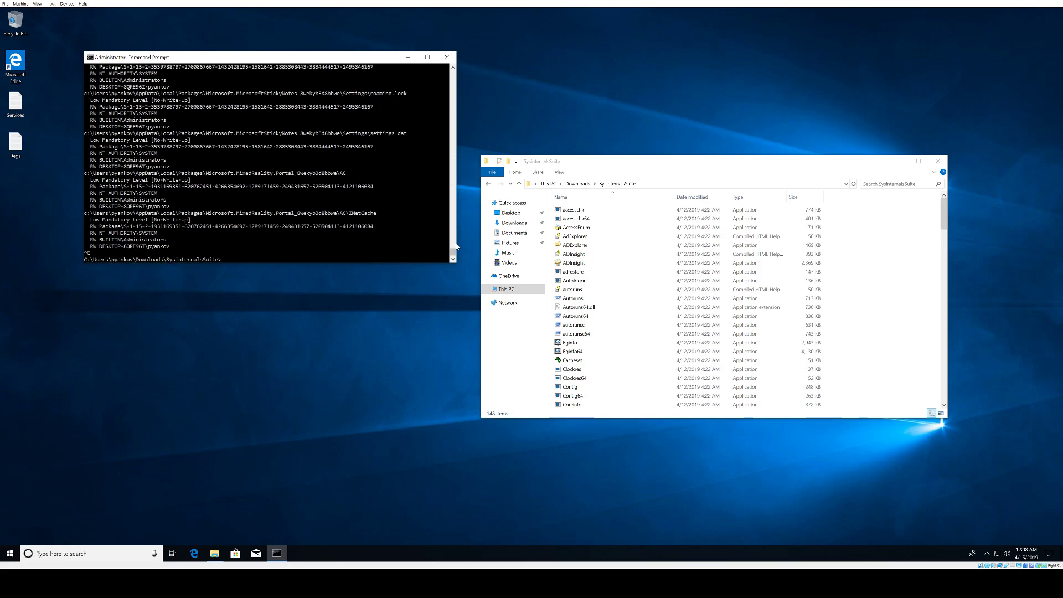
# Freeze the scrolling results by selecting text, stopping on the Low Mandatory Level lines
pyautogui.moveTo(453, 252); pyautogui.dragTo(448, 105)
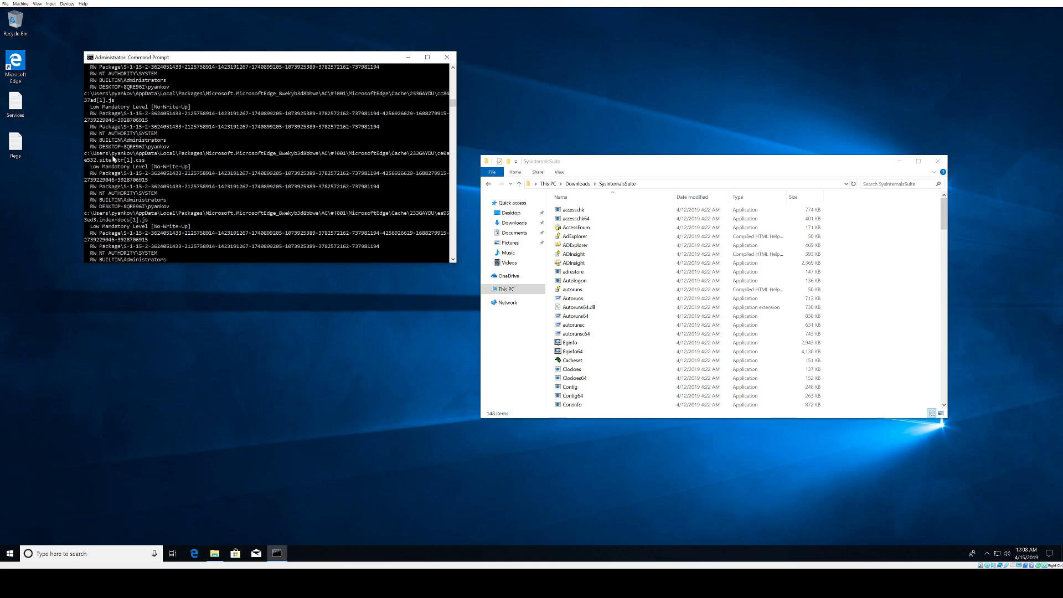
pyautogui.moveTo(124, 160); pyautogui.dragTo(188, 166)
pyautogui.rightClick(187, 197)
pyautogui.click(188, 226)
pyautogui.moveTo(104, 231); pyautogui.dragTo(199, 233)
pyautogui.rightClick(200, 232)
pyautogui.click(192, 226)
pyautogui.scroll(-3, 194, 248)
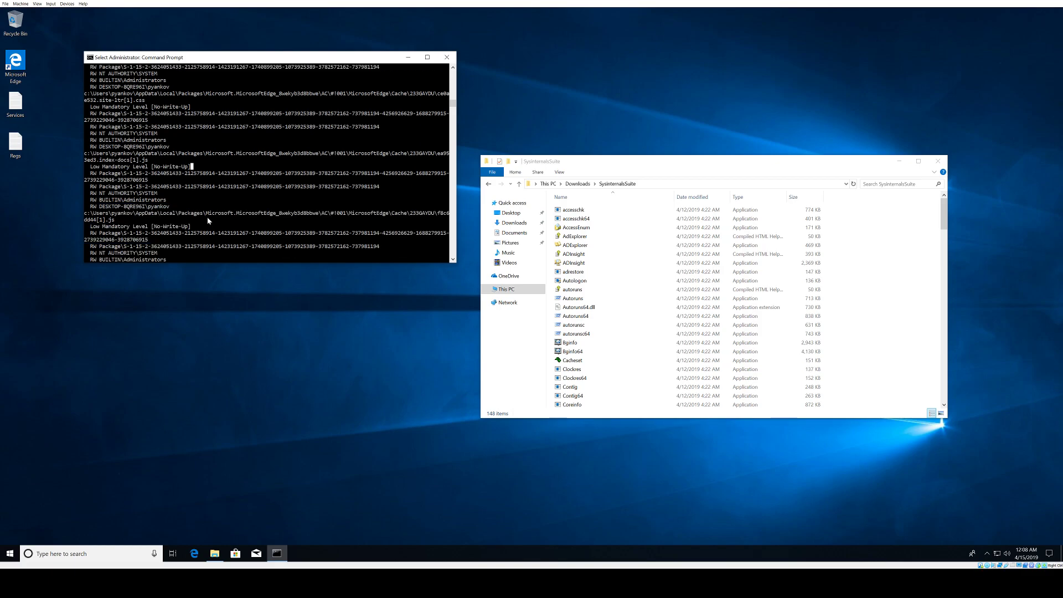
# Clear the console selection so the integrity-level scan output resumes
pyautogui.rightClick(195, 187)
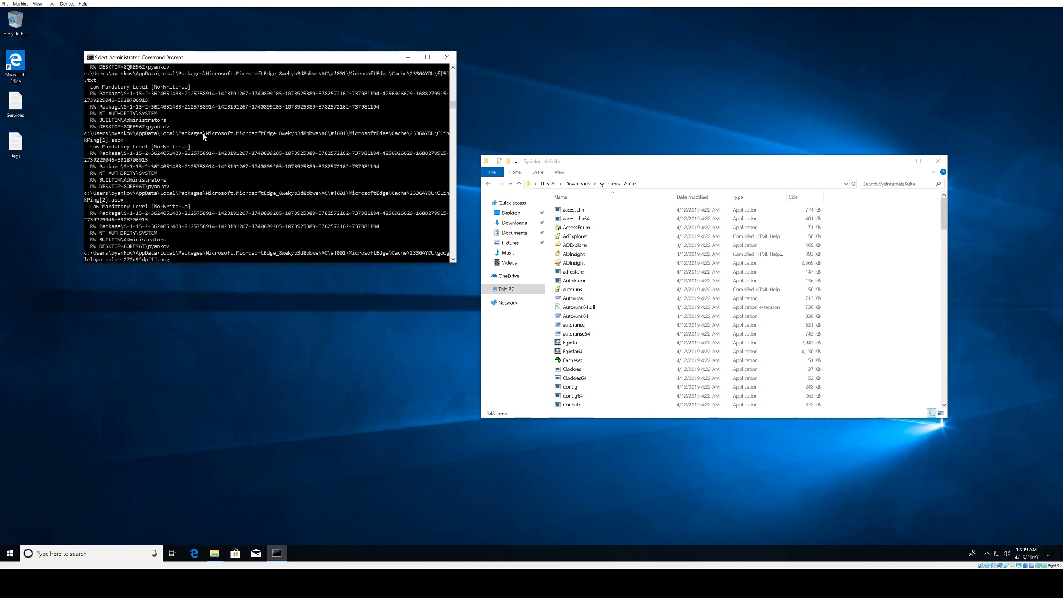
# Minimize the console and run AccessEnum as administrator from SysinternalsSuite
pyautogui.click(407, 57)
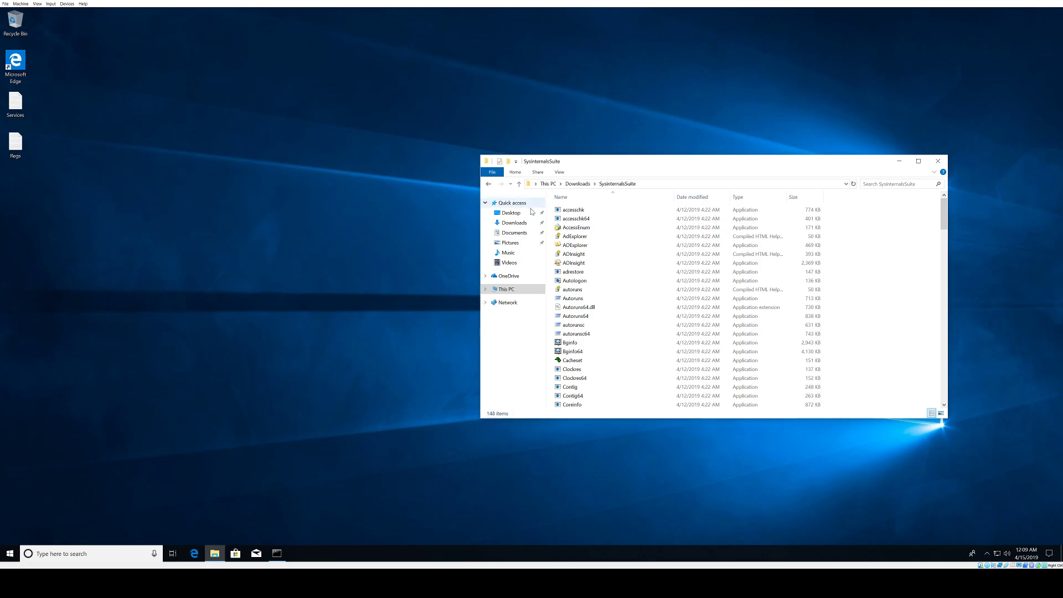
pyautogui.rightClick(572, 226)
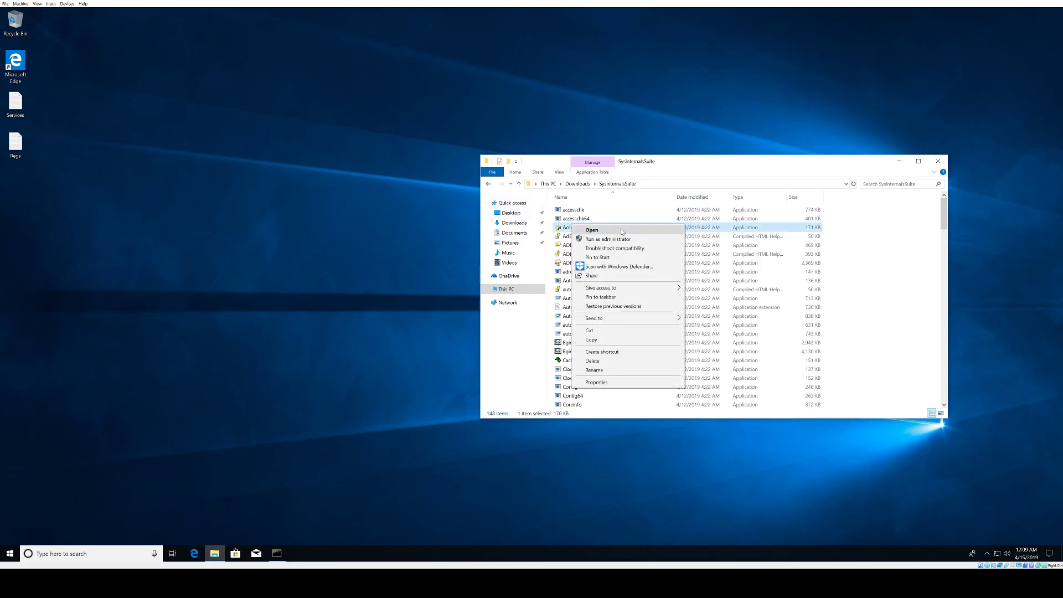
pyautogui.click(636, 240)
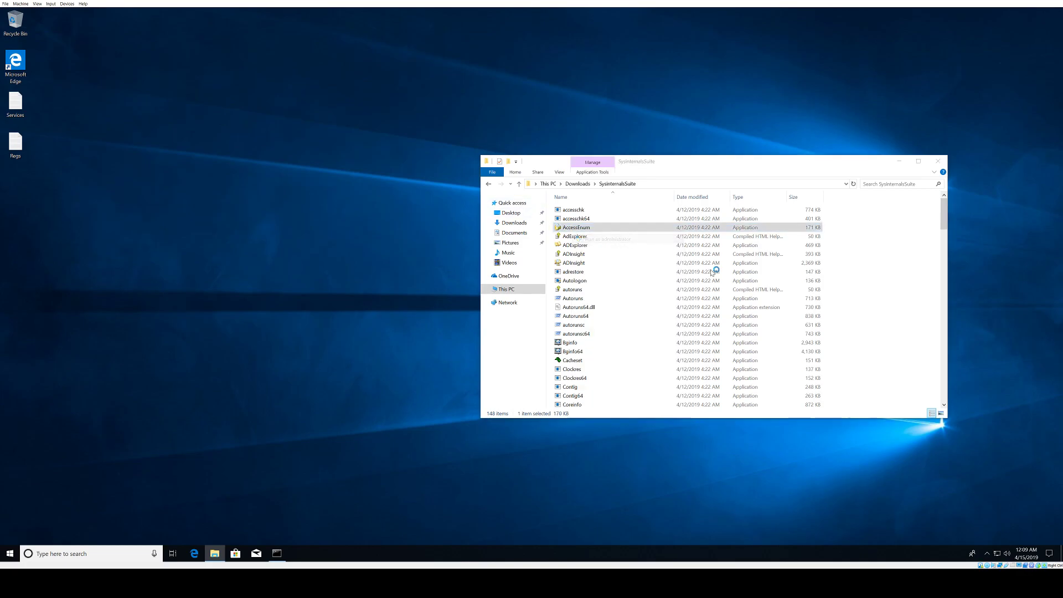
pyautogui.click(543, 294)
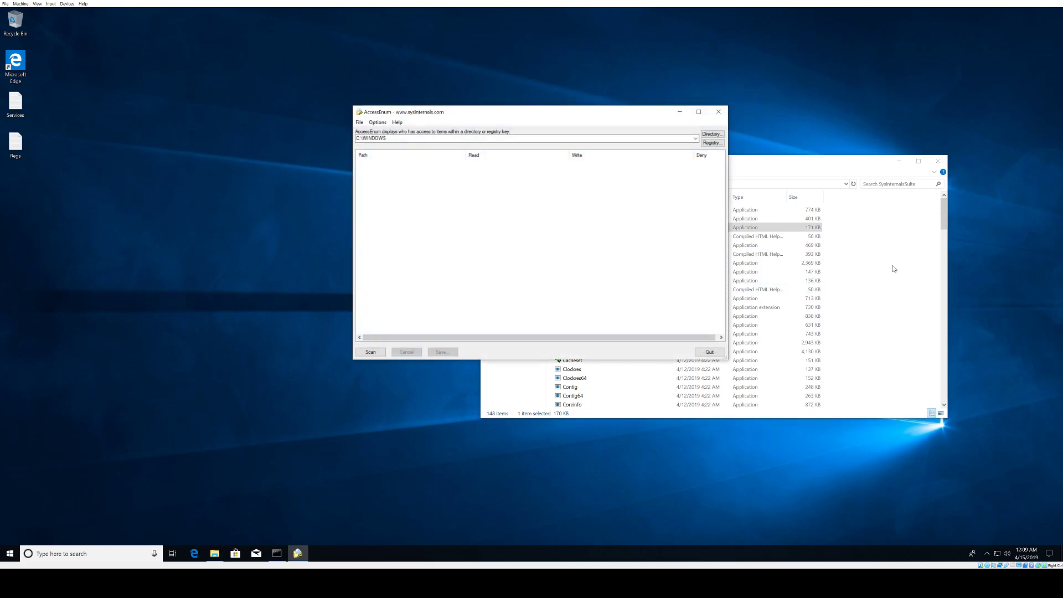
# Minimize File Explorer and enlarge the AccessEnum window on the desktop
pyautogui.click(918, 161)
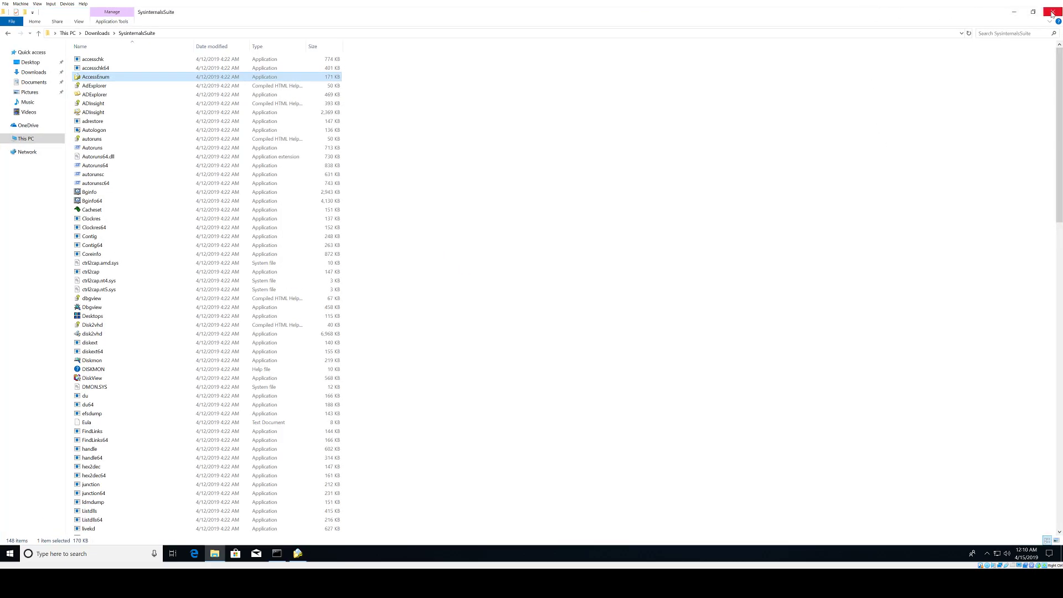
pyautogui.click(1016, 12)
pyautogui.moveTo(680, 348); pyautogui.dragTo(749, 392)
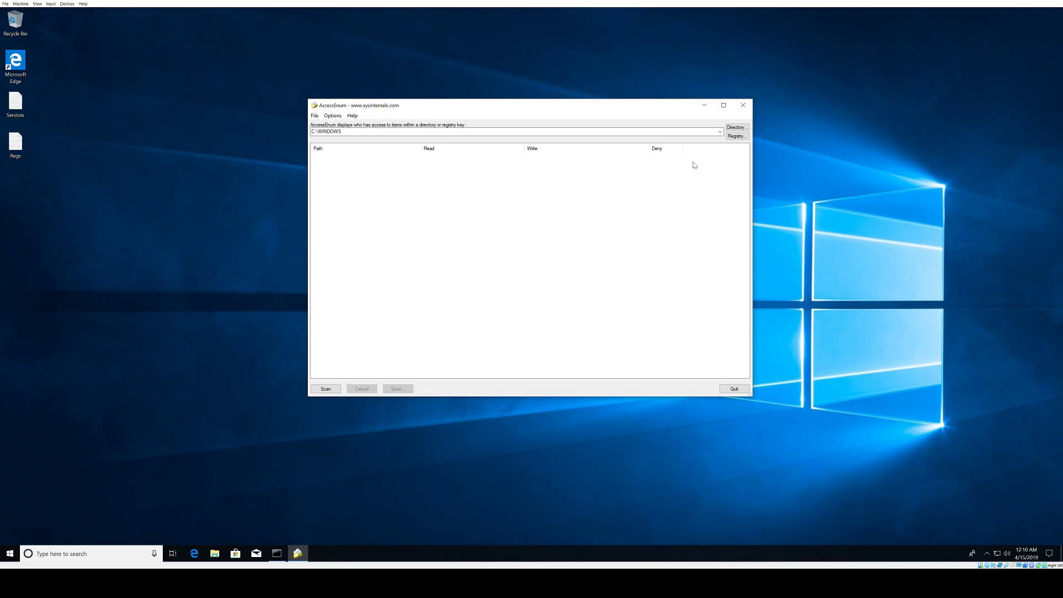
# Keep C:\WINDOWS as the directory and start the AccessEnum permissions scan
pyautogui.click(720, 131)
pyautogui.click(720, 132)
pyautogui.click(737, 128)
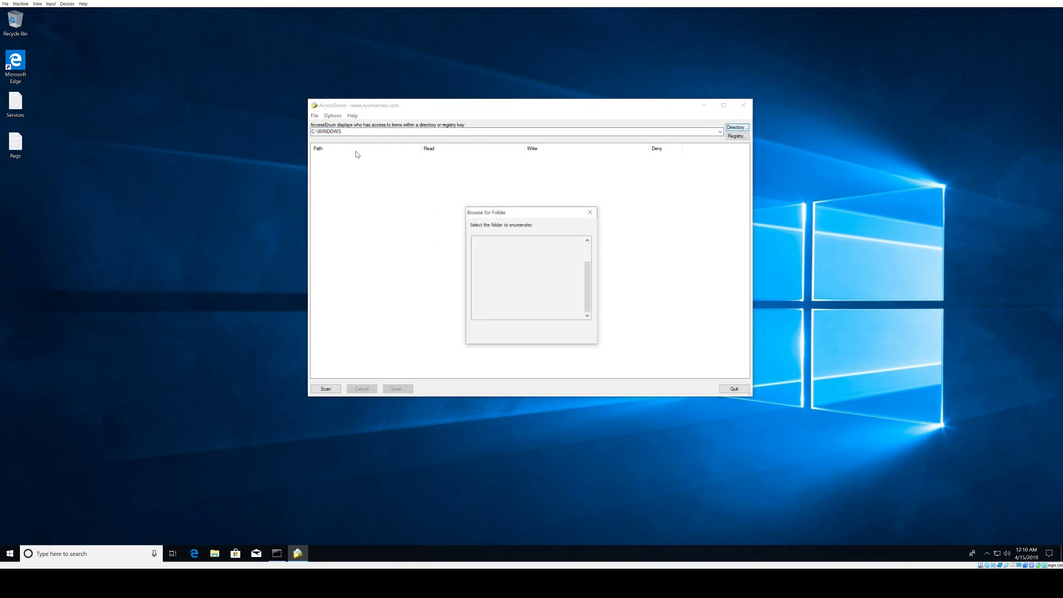
pyautogui.click(577, 334)
pyautogui.click(335, 392)
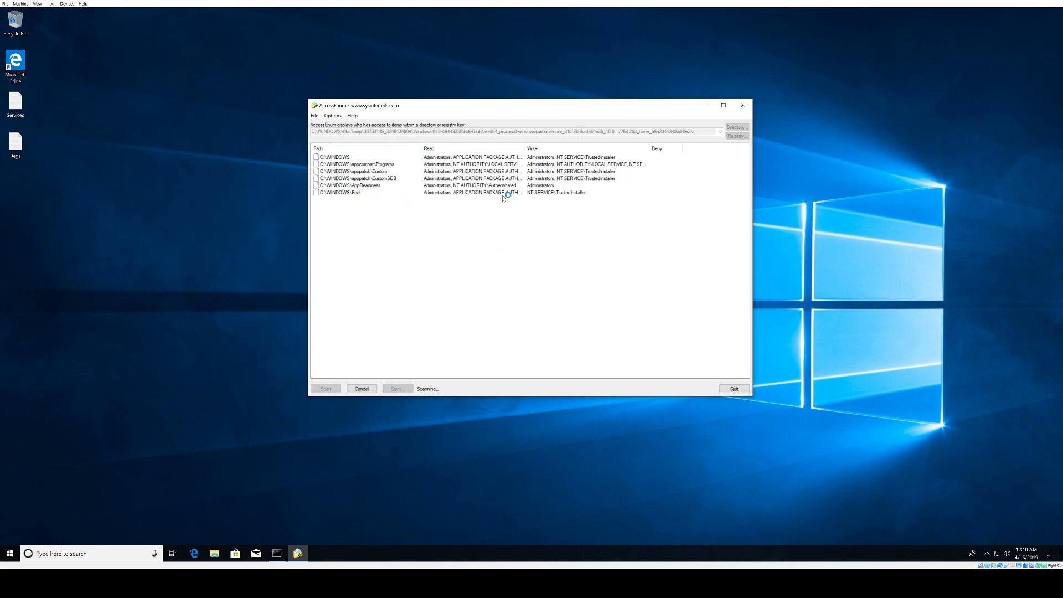
pyautogui.click(332, 116)
pyautogui.click(402, 115)
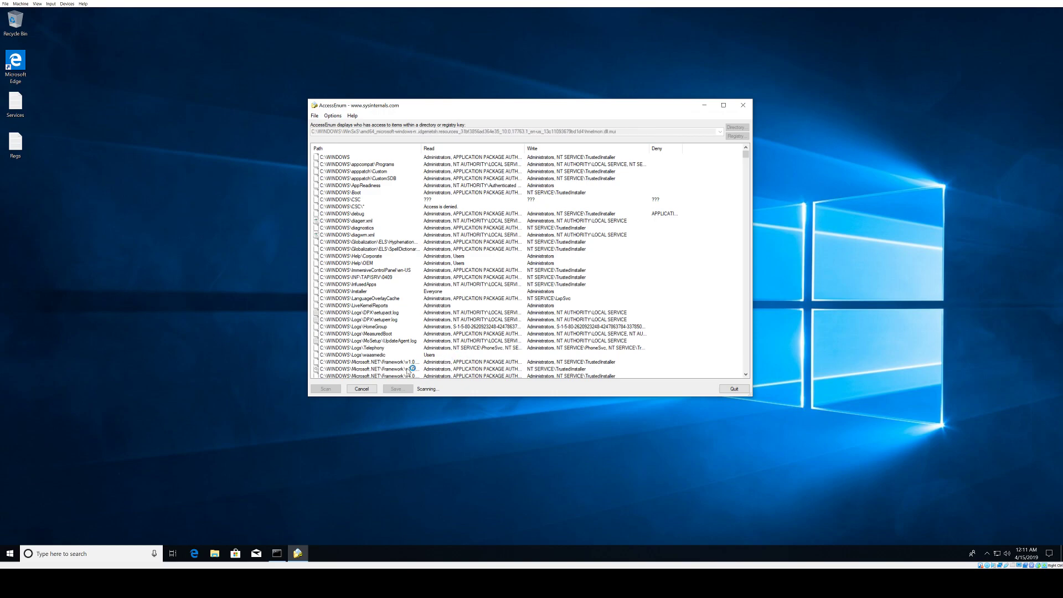
# Stop the C:\WINDOWS scan and browse into the C:\Windows folder tree
pyautogui.click(361, 389)
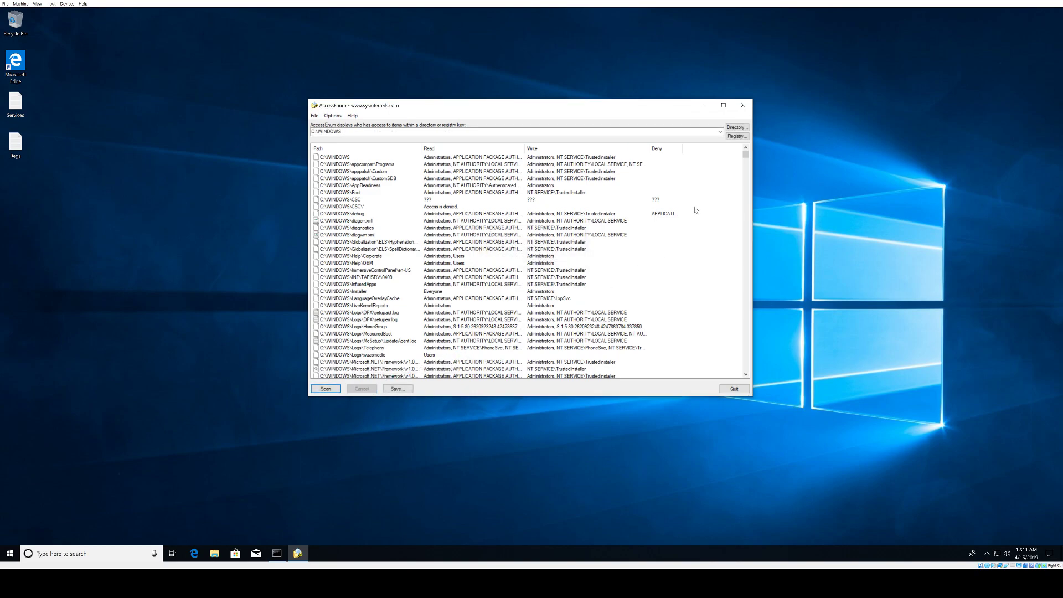
pyautogui.click(732, 128)
pyautogui.click(485, 308)
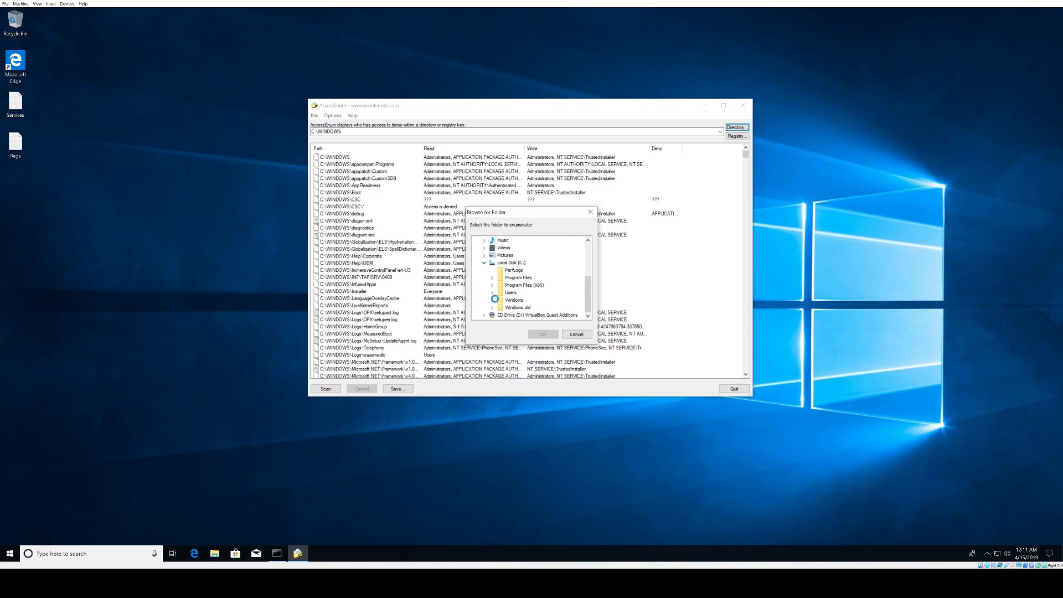
pyautogui.click(492, 300)
pyautogui.scroll(-12, 550, 298)
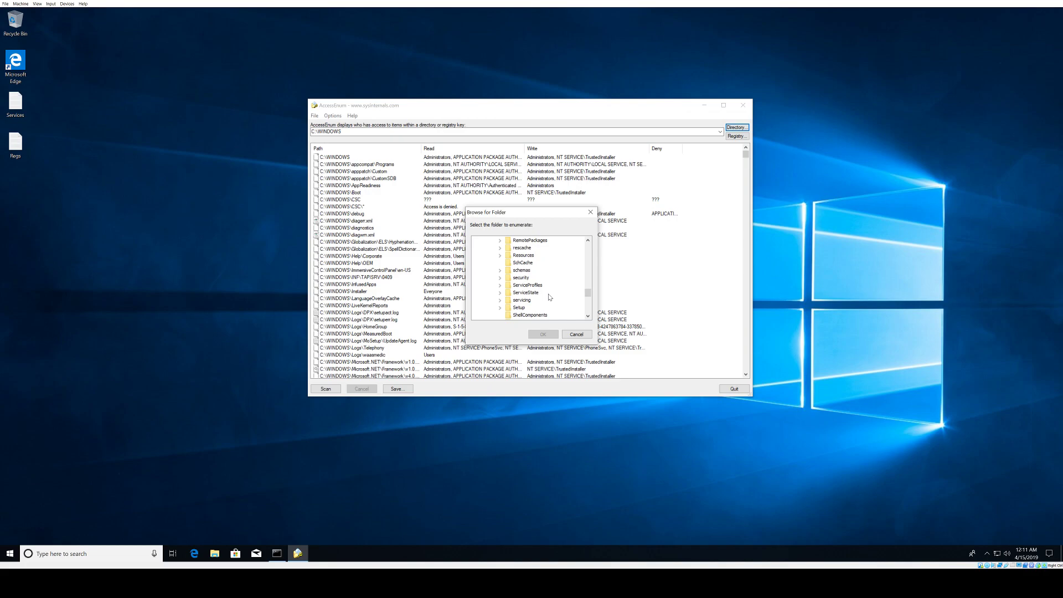
pyautogui.scroll(-5, 550, 297)
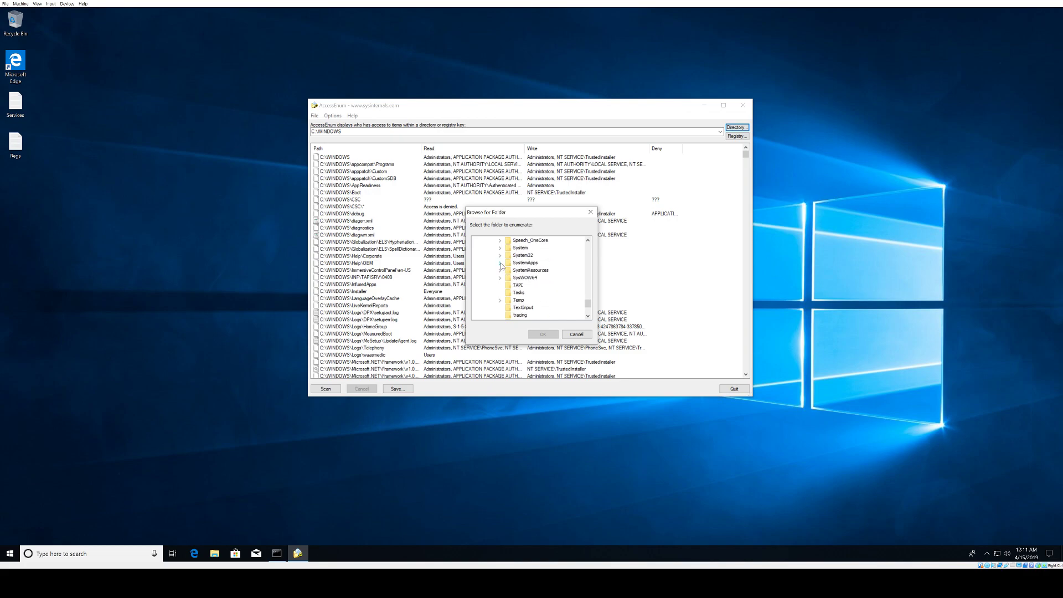
# Select C:\Windows\System32\drivers as the directory and scan its permissions
pyautogui.click(500, 255)
pyautogui.scroll(-5, 552, 293)
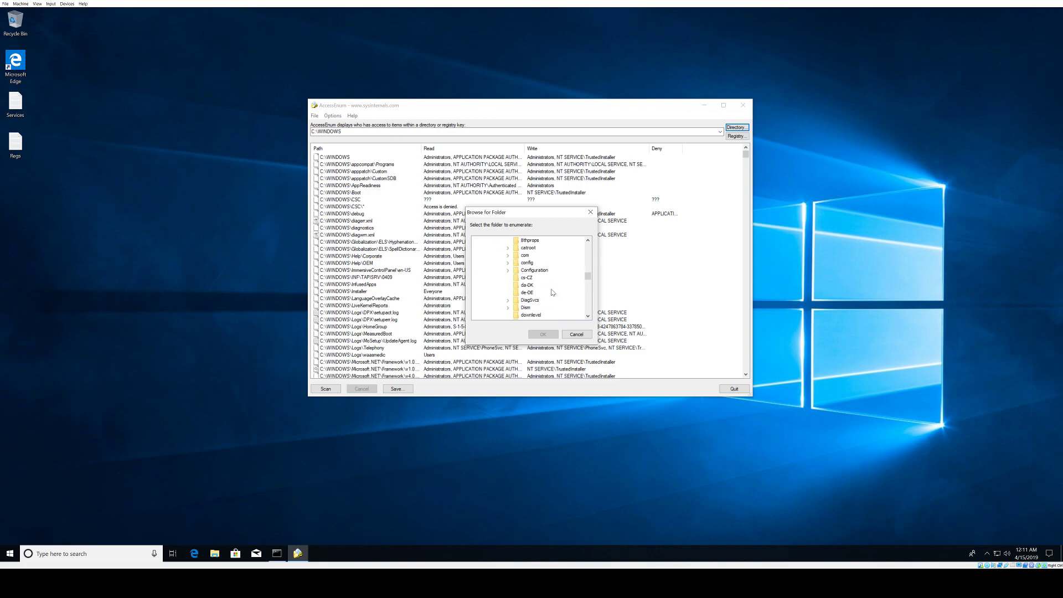
pyautogui.scroll(-1, 552, 293)
pyautogui.click(526, 278)
pyautogui.click(543, 334)
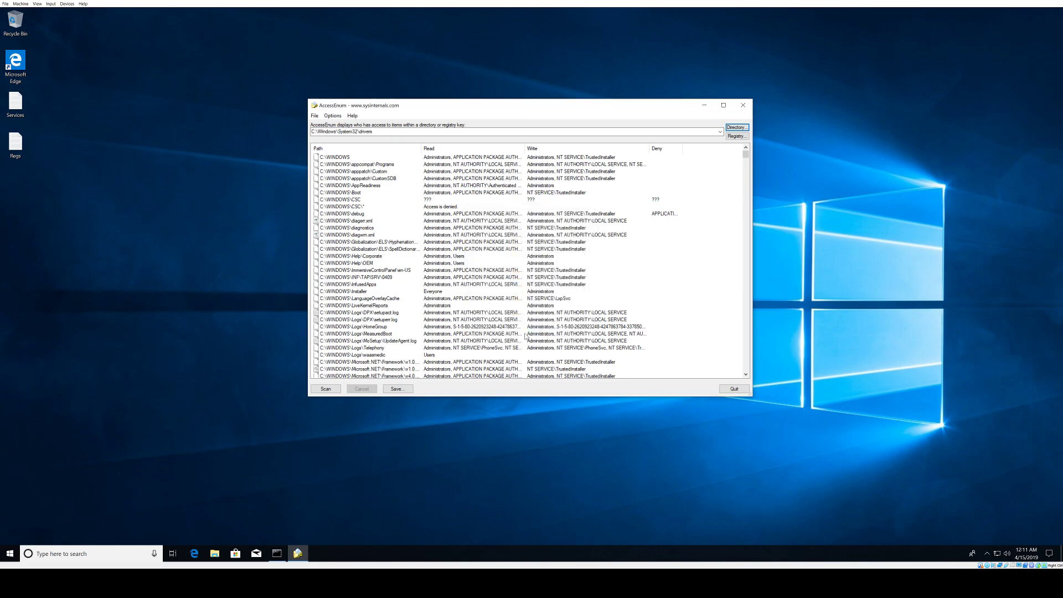
pyautogui.click(334, 392)
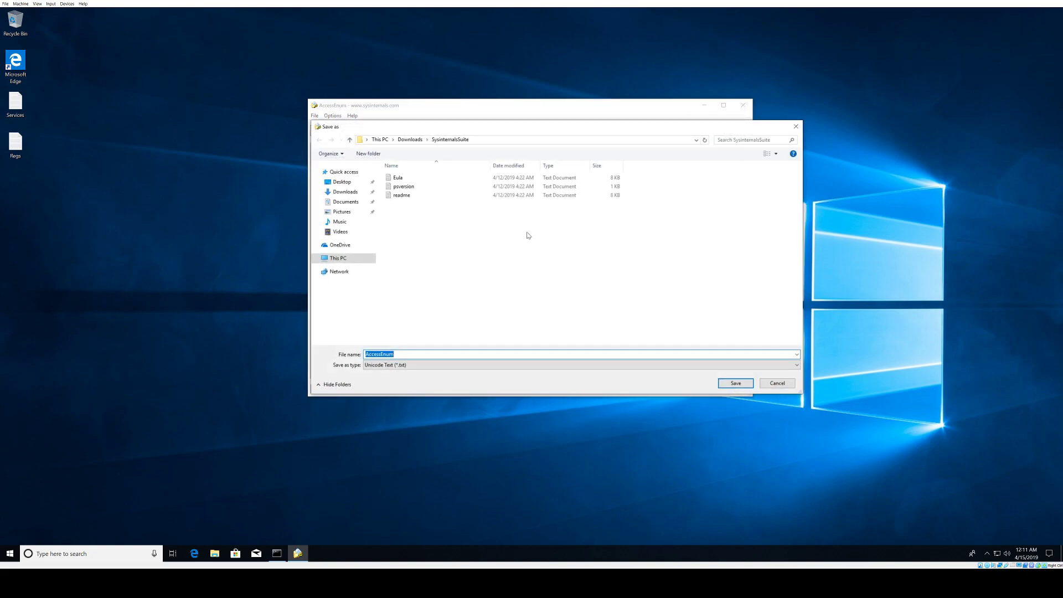
# Save the drivers scan to the Desktop as Cleans_State_Drivers.txt
pyautogui.click(341, 182)
pyautogui.doubleClick(389, 354)
pyautogui.write('Cleans_State_Drivers.txt')
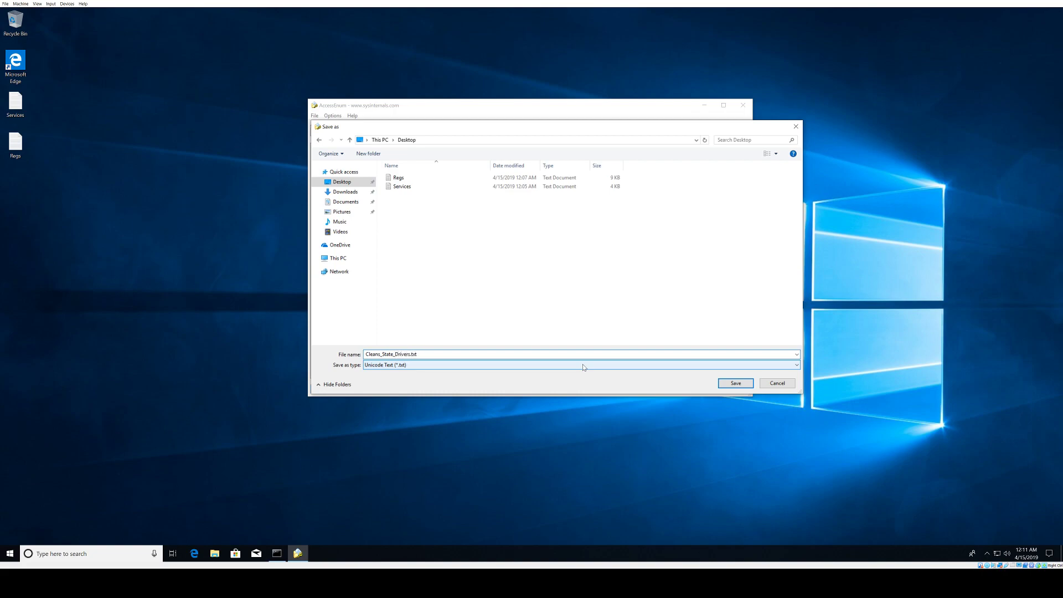
pyautogui.press('Return')
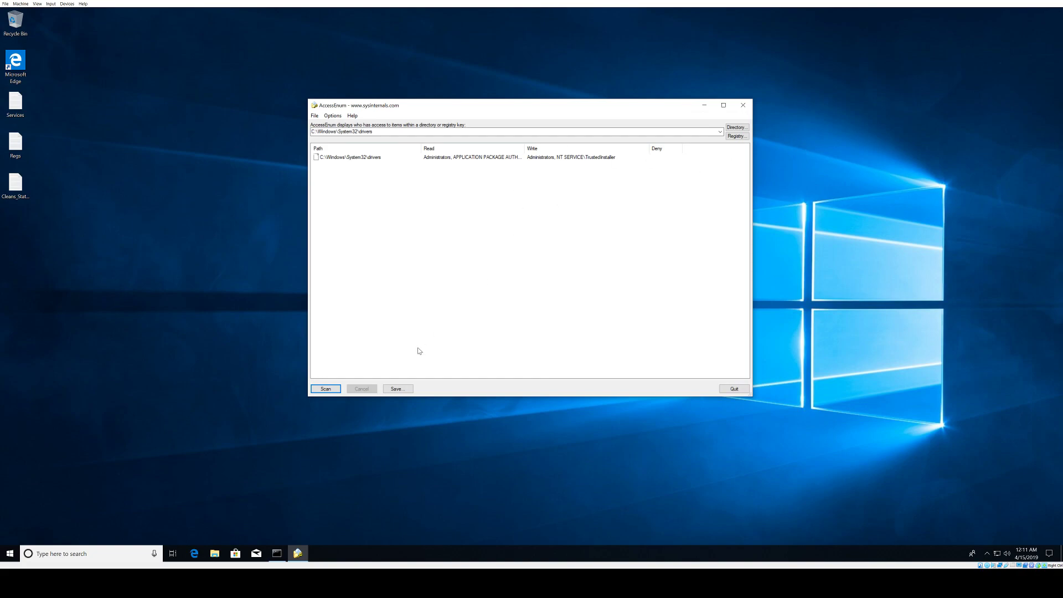
# Rescan the drivers folder and compare it against the saved Cleans_State_Drivers baseline
pyautogui.click(327, 389)
pyautogui.click(315, 116)
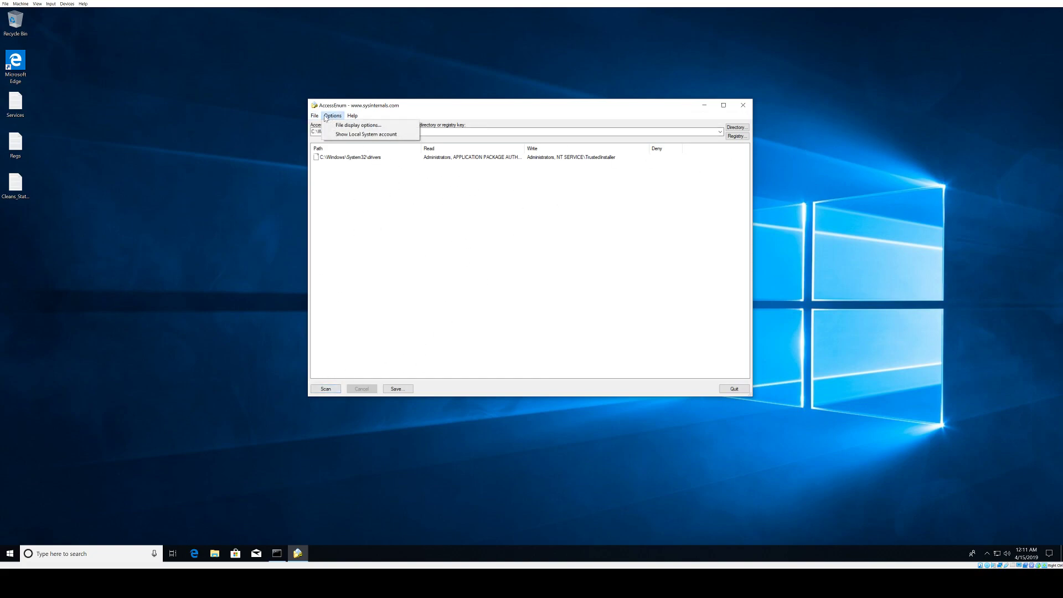
pyautogui.click(327, 125)
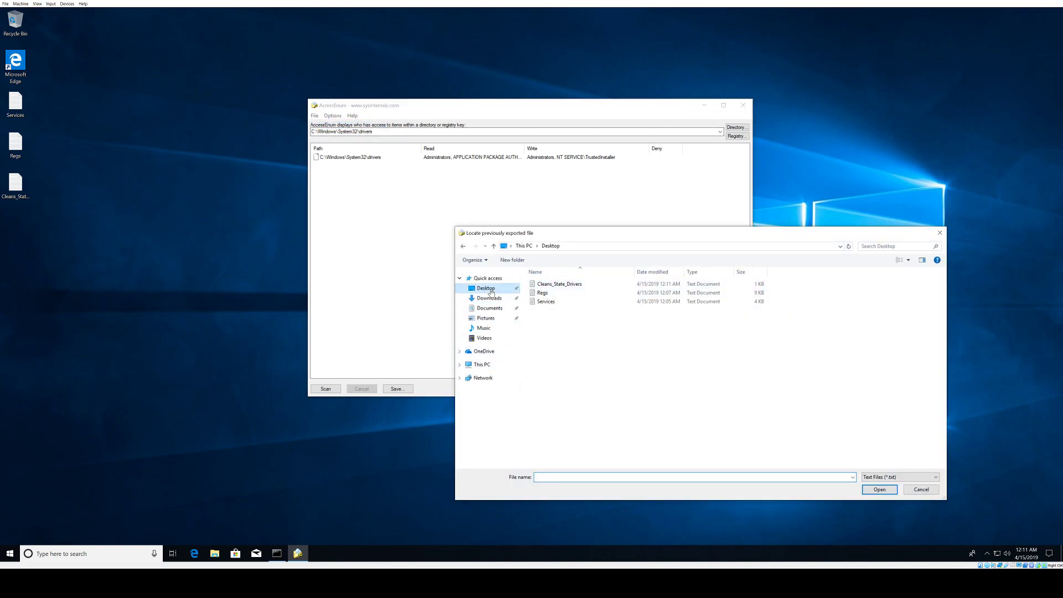
pyautogui.click(542, 293)
pyautogui.click(559, 284)
pyautogui.click(880, 490)
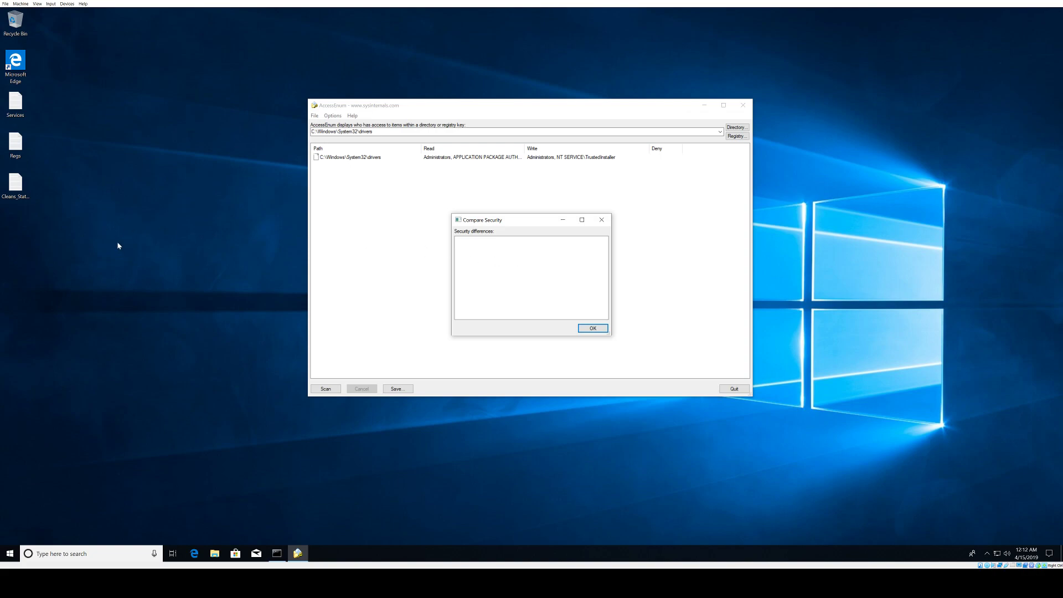
# Confirm the comparison lists no security differences and dismiss the result
pyautogui.click(15, 184)
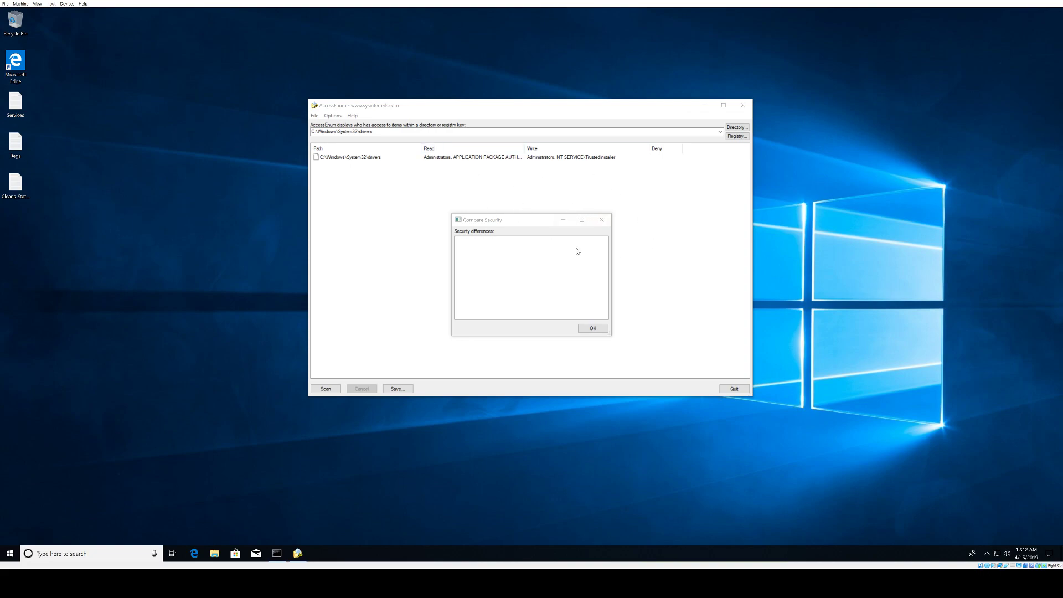
pyautogui.click(591, 328)
pyautogui.click(736, 135)
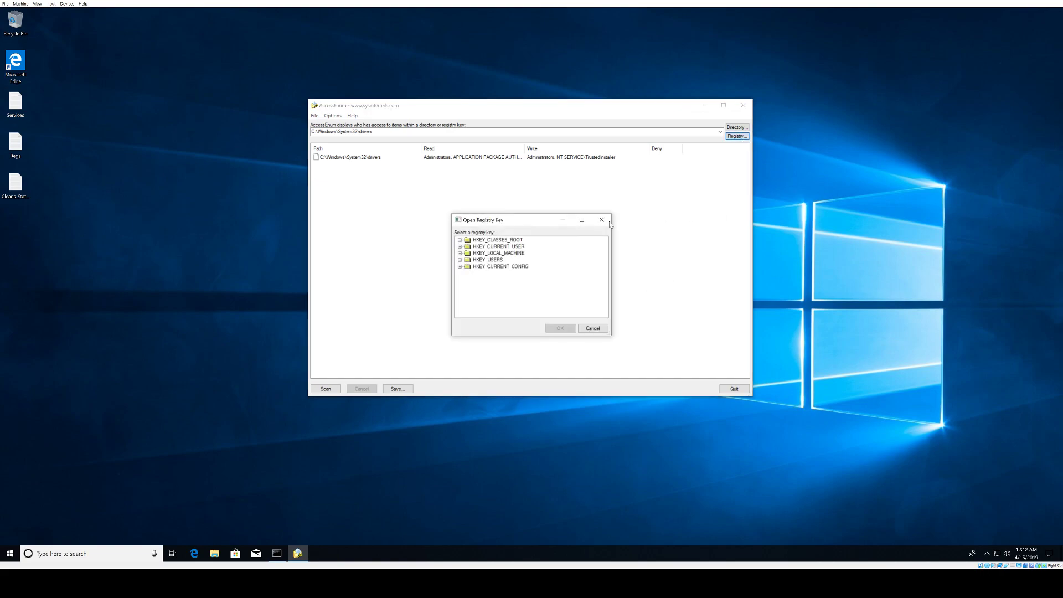
# Expand HKEY_LOCAL_MACHINE and HKEY_USERS, cancel the key choice, and quit AccessEnum
pyautogui.click(460, 253)
pyautogui.click(460, 314)
pyautogui.scroll(3, 482, 289)
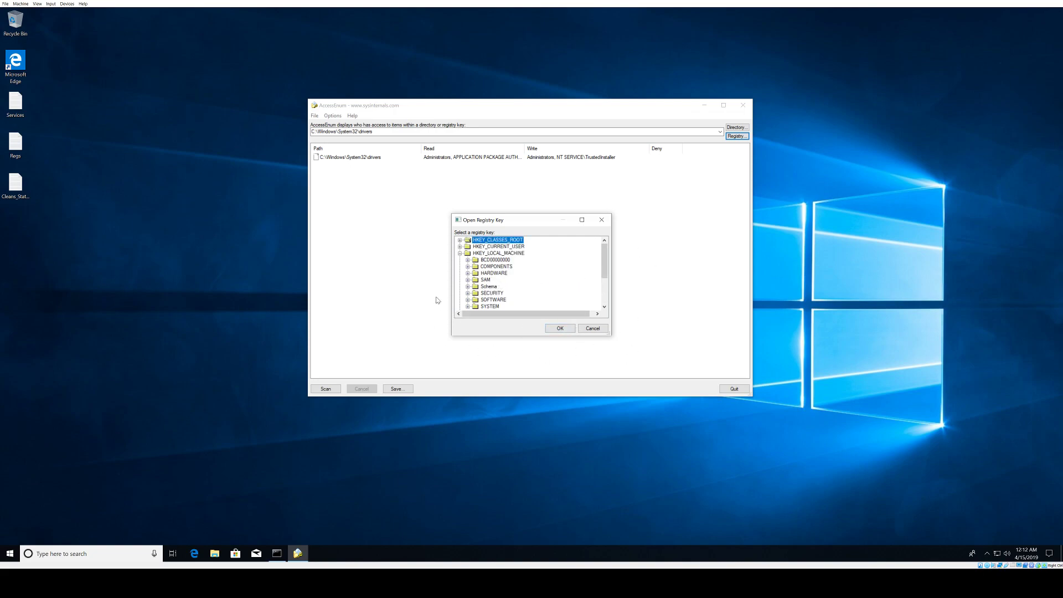
pyautogui.click(594, 328)
pyautogui.click(743, 105)
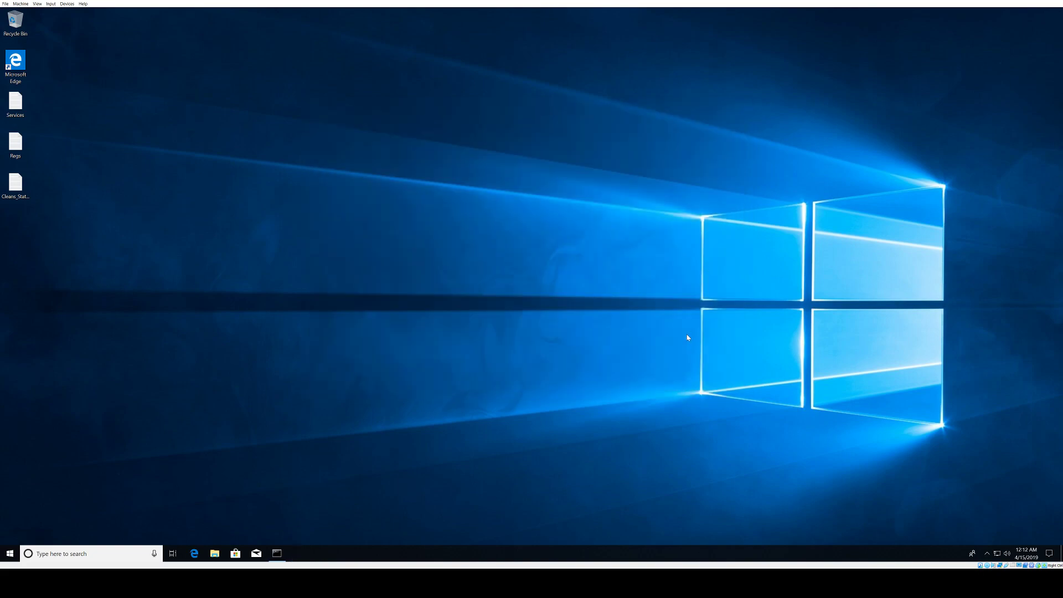